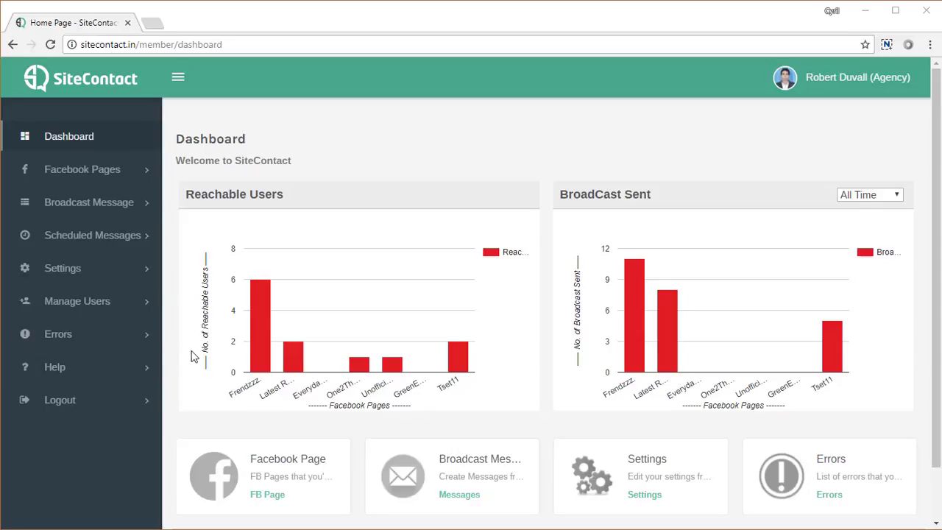
- Open the list of managed Facebook pages and start adding a new page
{"action": "left_click", "coordinate": [81, 177]}
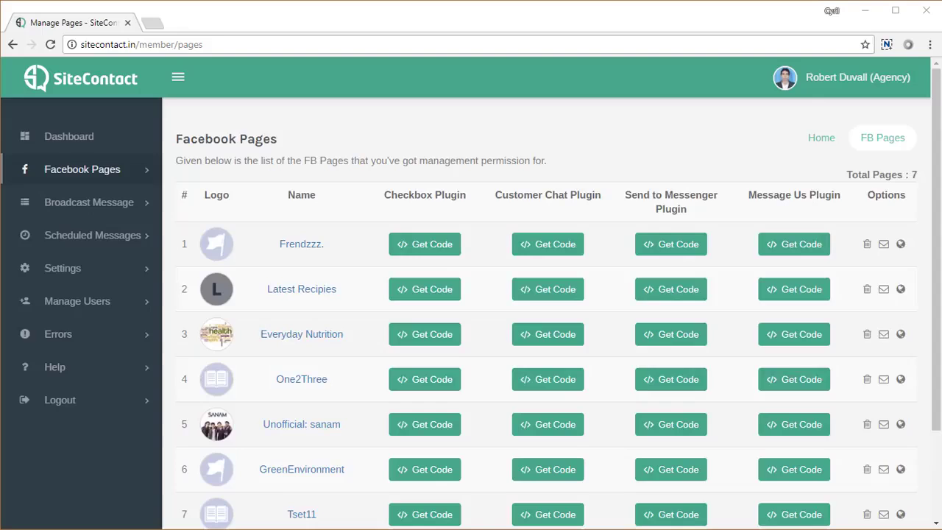
{"action": "scroll", "coordinate": [684, 321], "scroll_direction": "down", "scroll_amount": 3}
{"action": "scroll", "coordinate": [651, 424], "scroll_direction": "up", "scroll_amount": 2}
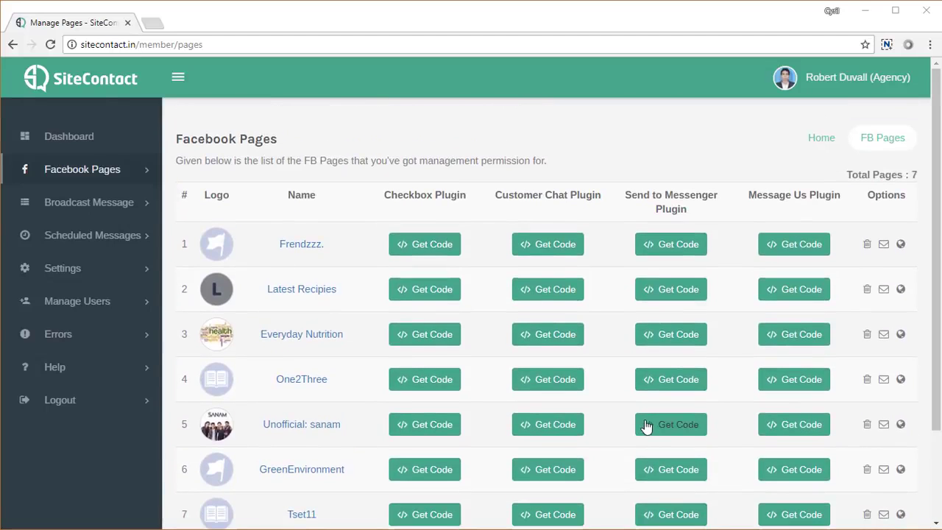
{"action": "scroll", "coordinate": [642, 426], "scroll_direction": "down", "scroll_amount": 2}
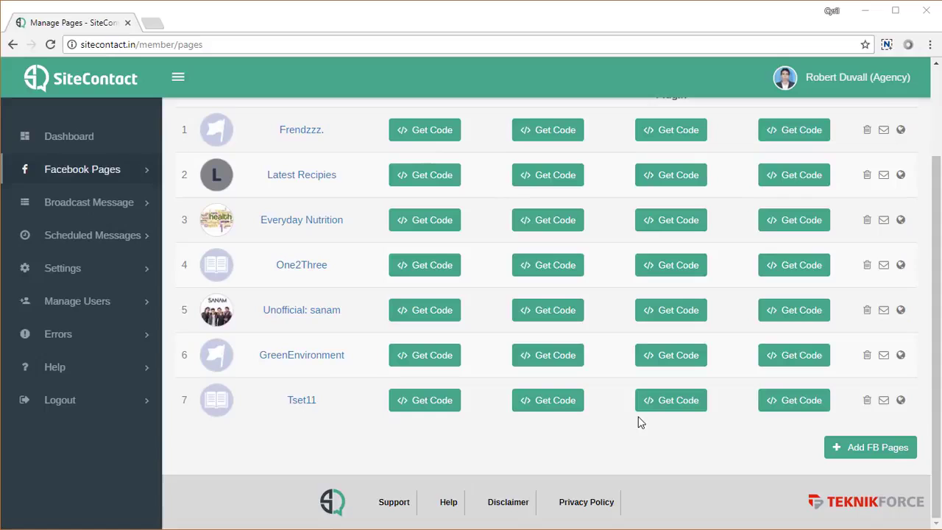
{"action": "scroll", "coordinate": [638, 405], "scroll_direction": "up", "scroll_amount": 2}
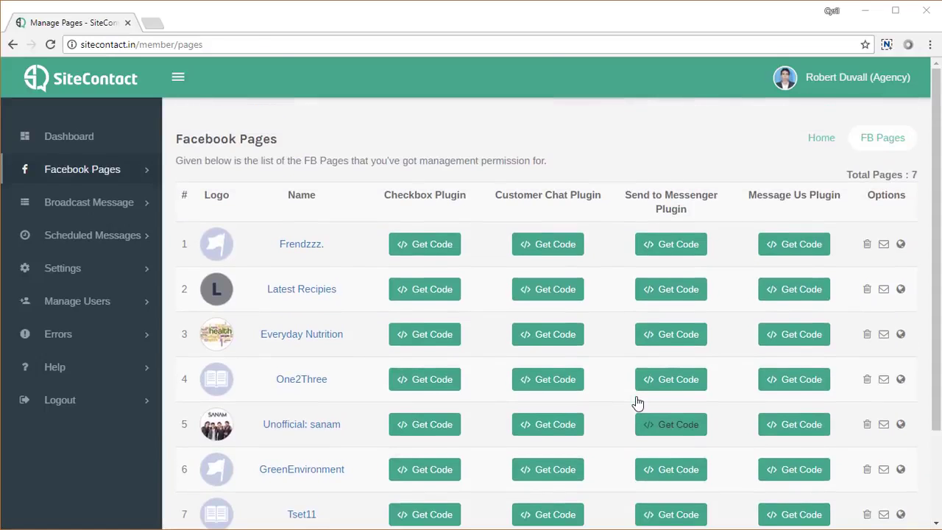
{"action": "scroll", "coordinate": [637, 401], "scroll_direction": "down", "scroll_amount": 2}
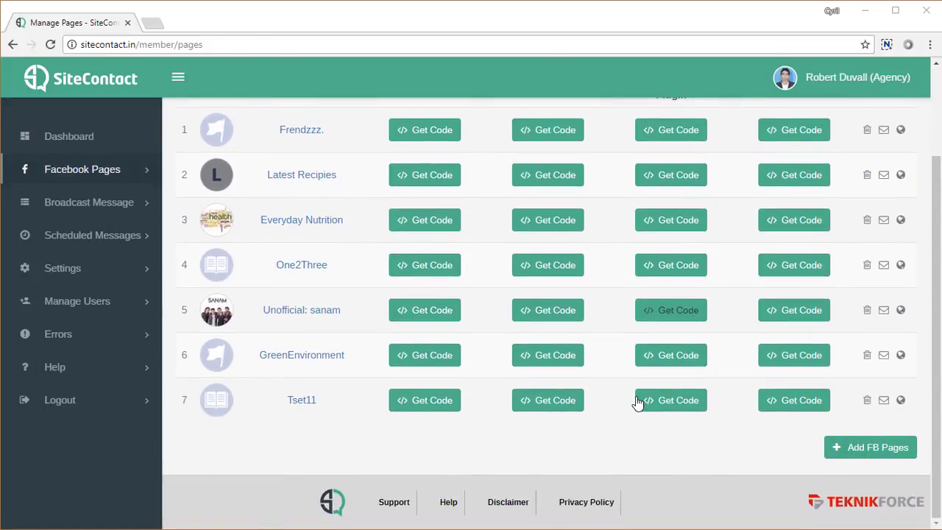
{"action": "left_click", "coordinate": [881, 454]}
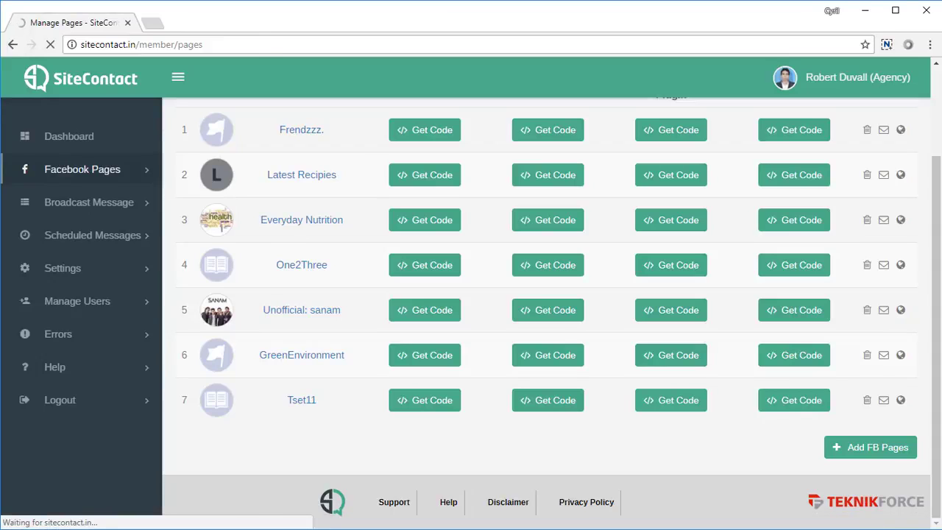
- Add the Profitools page from the list of available Facebook pages
{"action": "scroll", "coordinate": [736, 338], "scroll_direction": "down", "scroll_amount": 5}
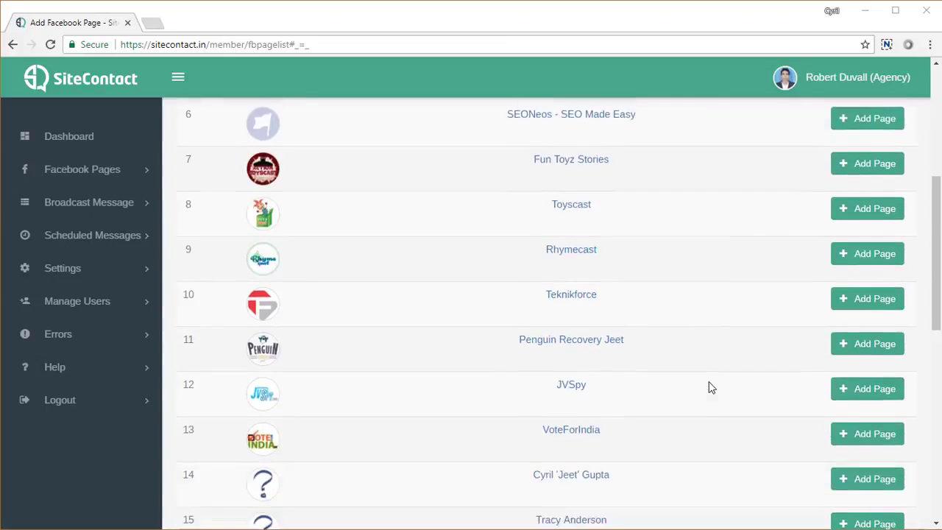
{"action": "scroll", "coordinate": [712, 388], "scroll_direction": "down", "scroll_amount": 8}
{"action": "scroll", "coordinate": [712, 388], "scroll_direction": "up", "scroll_amount": 3}
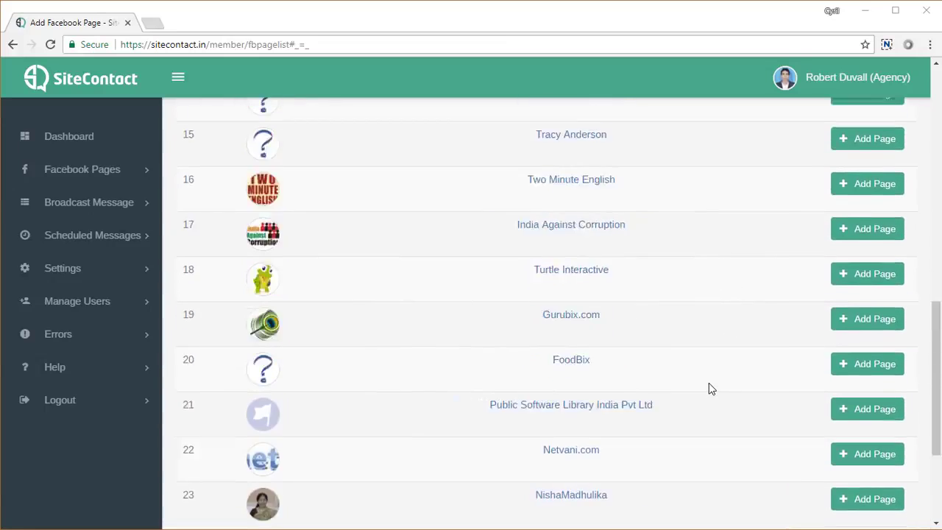
{"action": "scroll", "coordinate": [711, 388], "scroll_direction": "up", "scroll_amount": 9}
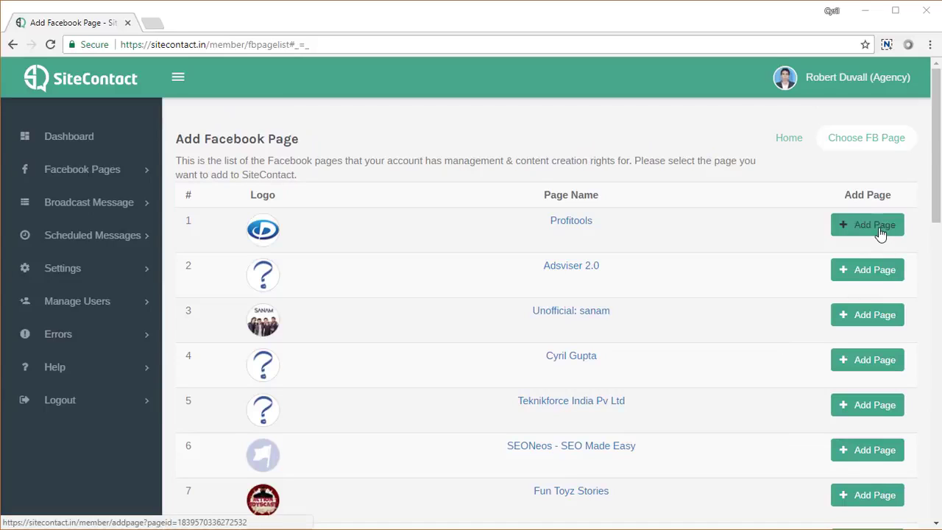
{"action": "scroll", "coordinate": [789, 287], "scroll_direction": "down", "scroll_amount": 3}
{"action": "scroll", "coordinate": [788, 297], "scroll_direction": "up", "scroll_amount": 3}
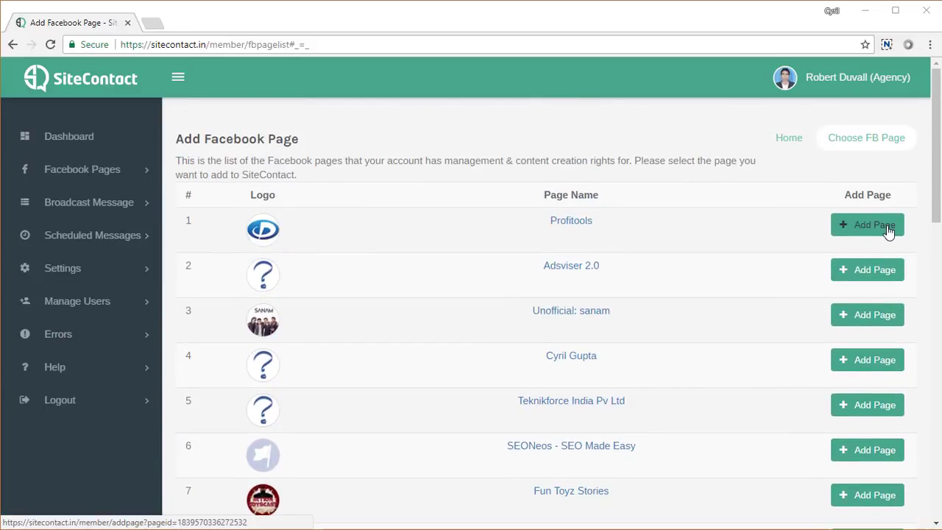
{"action": "left_click", "coordinate": [888, 231]}
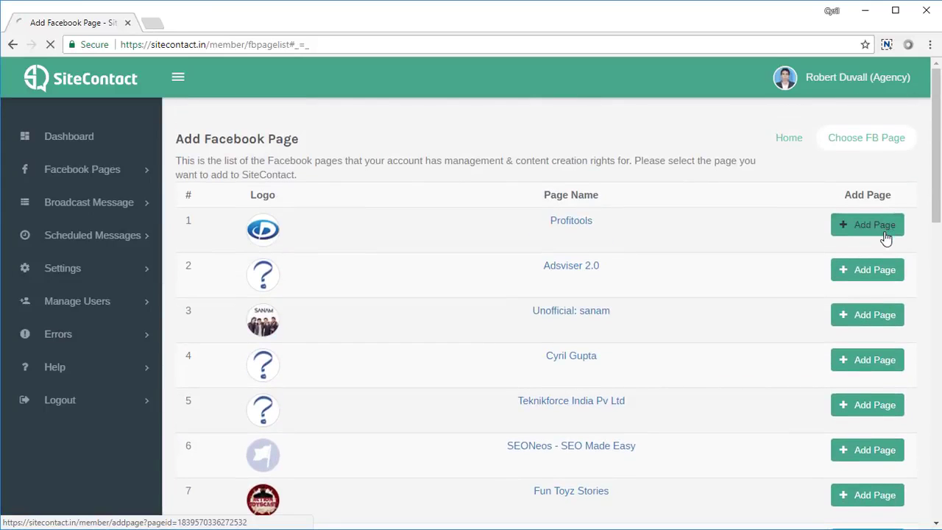
- Open the domain whitelisting form for the Profitools page
{"action": "scroll", "coordinate": [742, 372], "scroll_direction": "down", "scroll_amount": 3}
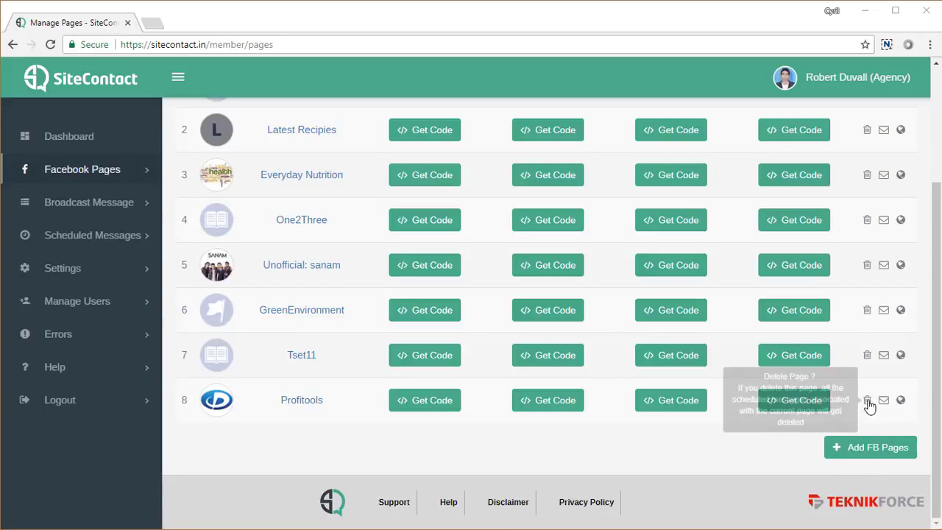
{"action": "scroll", "coordinate": [917, 243], "scroll_direction": "up", "scroll_amount": 2}
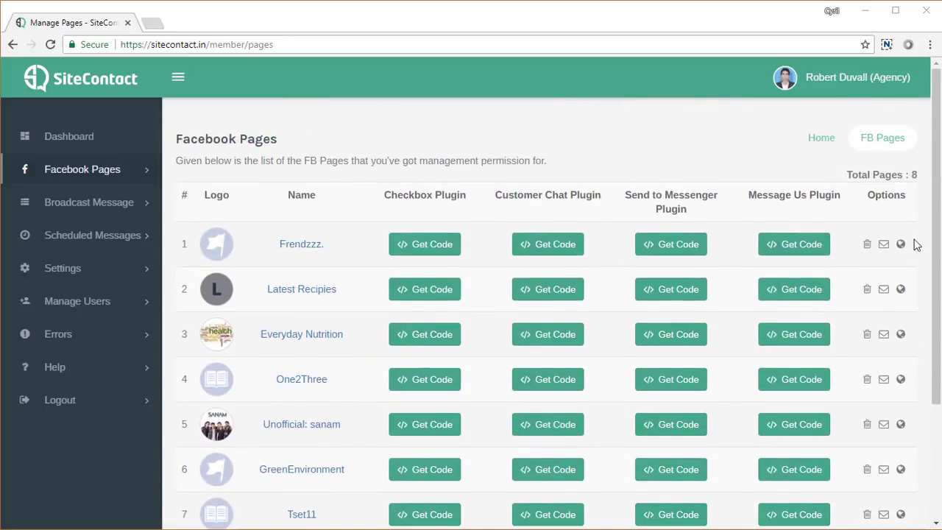
{"action": "scroll", "coordinate": [916, 244], "scroll_direction": "down", "scroll_amount": 2}
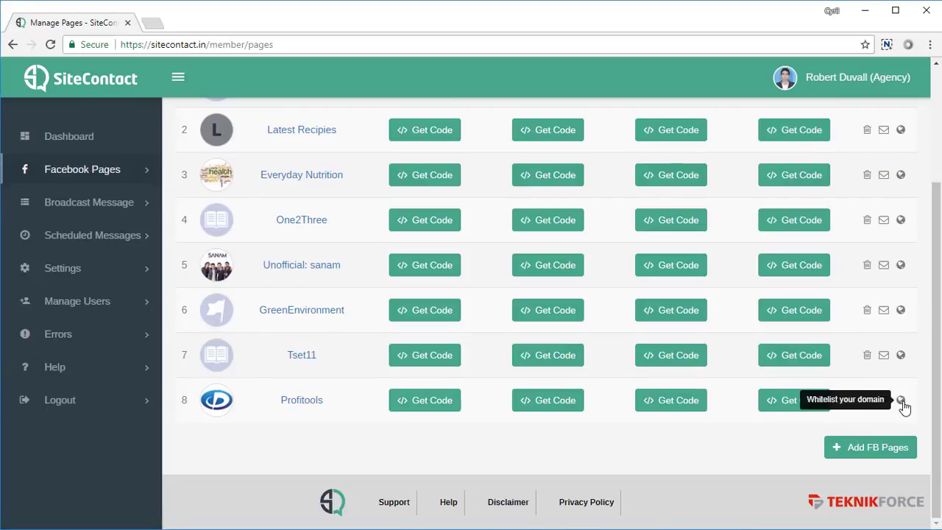
{"action": "left_click", "coordinate": [901, 402]}
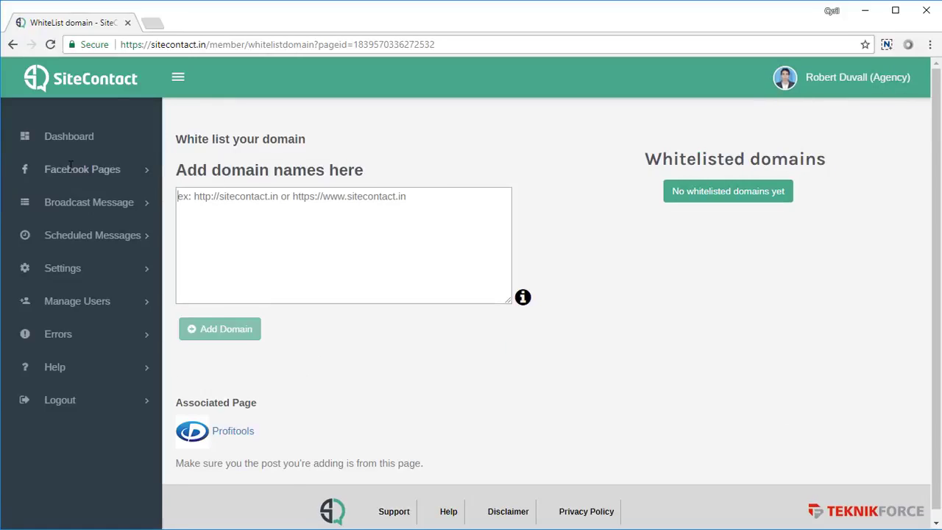
- Enter mysite.com, mywebsite.com and mycoolwebsite.com, one per line, as the domains to whitelist for the Profitools page
{"action": "left_click", "coordinate": [335, 262]}
{"action": "type", "text": "mysite.com mywebsite.com mycoolwebsite.com"}
{"action": "key", "text": "ctrl+a"}
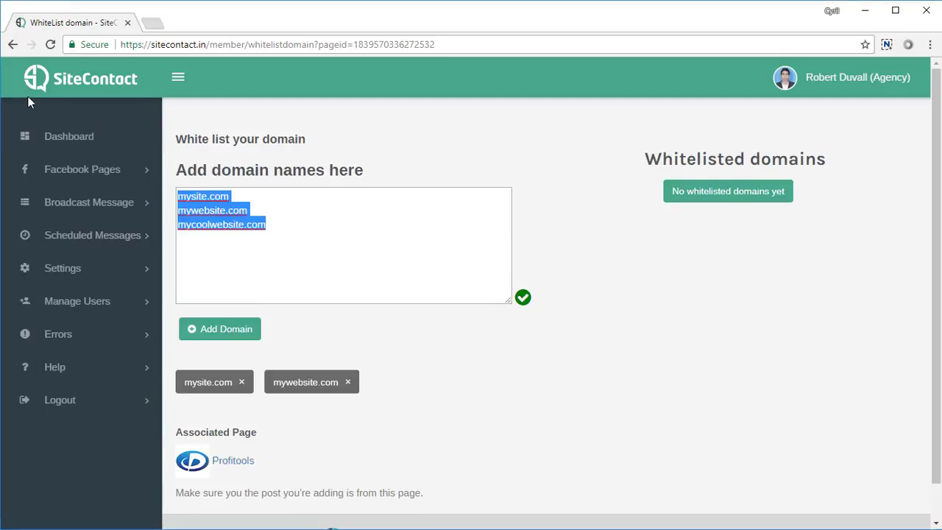
{"action": "left_click", "coordinate": [249, 250]}
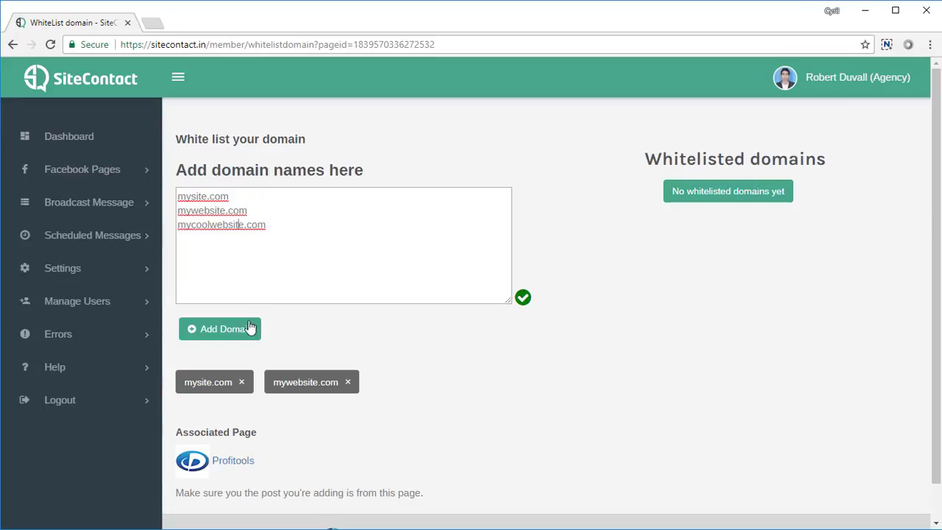
{"action": "left_click", "coordinate": [248, 330]}
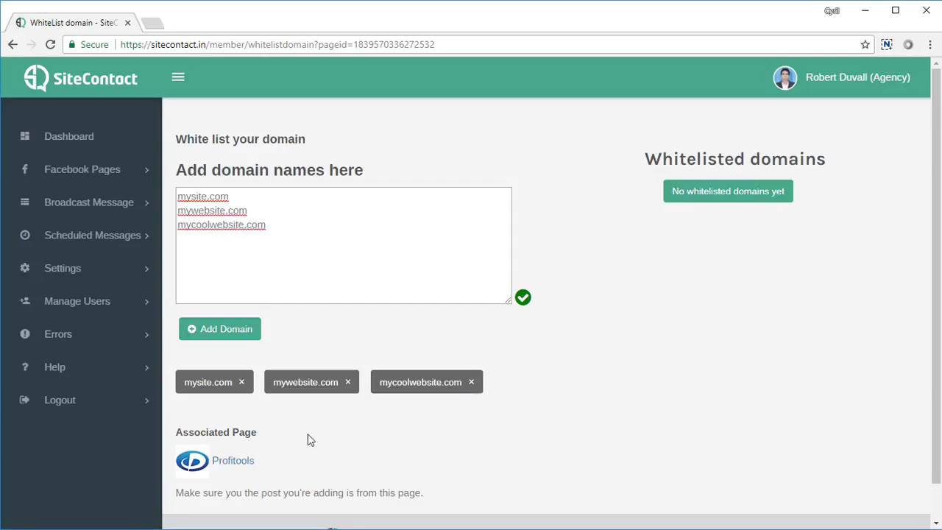
- Return to the Facebook pages list and view the whitelisted domains of the Frendzzz. page
{"action": "left_click", "coordinate": [123, 175]}
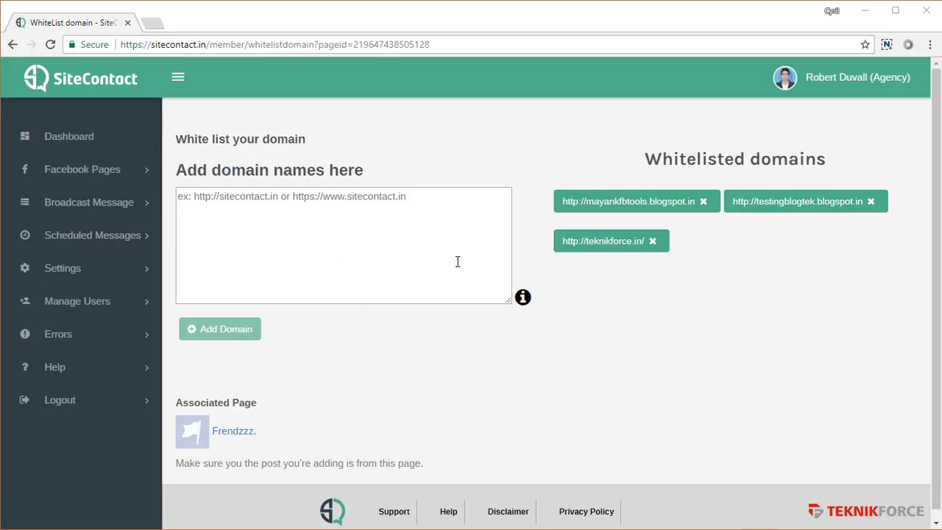
{"action": "left_click", "coordinate": [457, 238]}
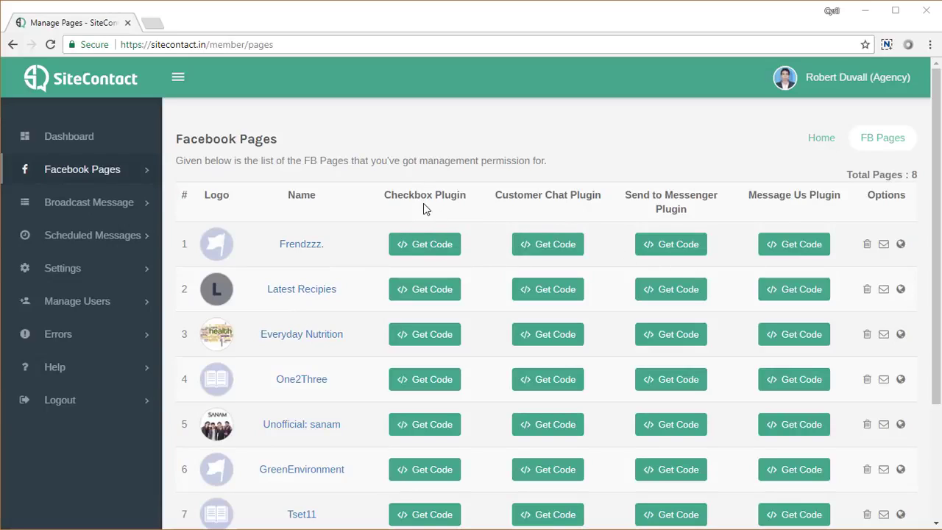
- Examine the Checkbox, Customer Chat, Send to Messenger and Message Us plugin columns in the Facebook pages list
{"action": "left_click_drag", "start_coordinate": [397, 195], "coordinate": [454, 196]}
{"action": "left_click_drag", "start_coordinate": [523, 196], "coordinate": [678, 210]}
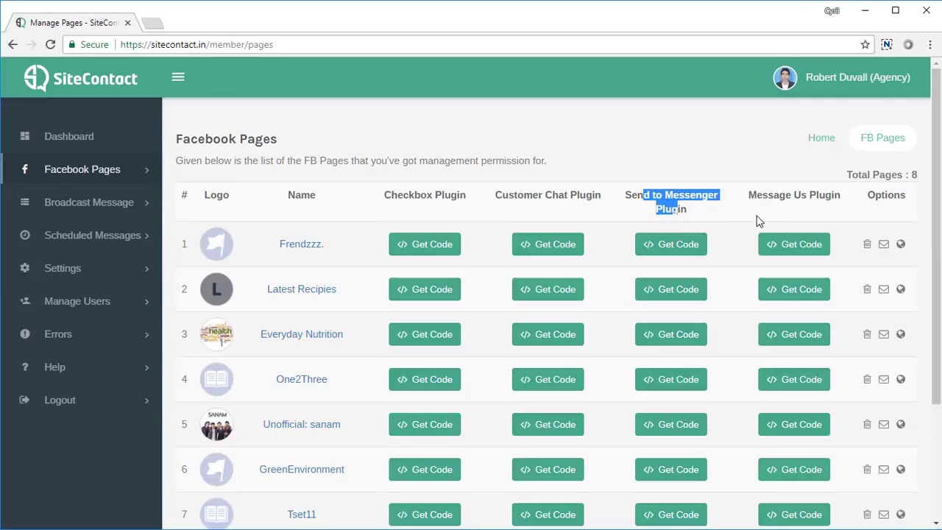
{"action": "left_click_drag", "start_coordinate": [761, 198], "coordinate": [835, 200]}
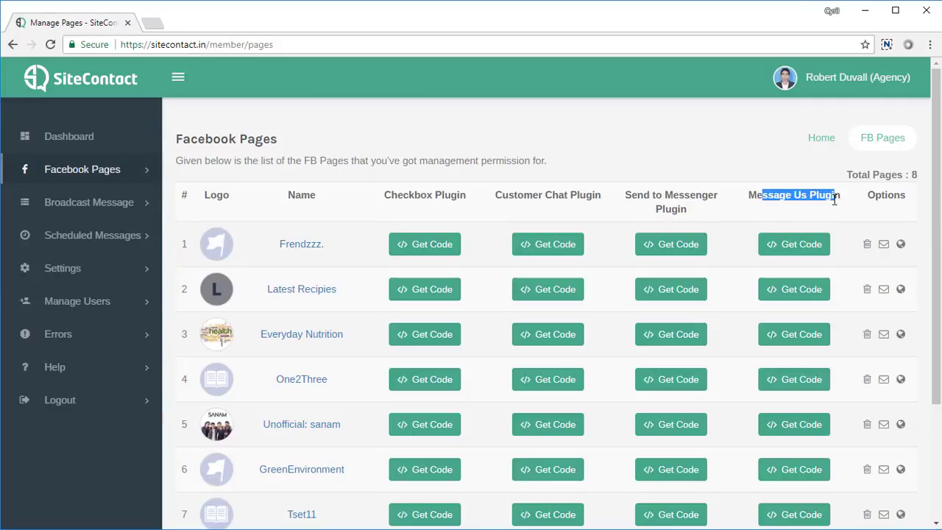
{"action": "left_click_drag", "start_coordinate": [671, 209], "coordinate": [655, 197]}
{"action": "left_click_drag", "start_coordinate": [531, 195], "coordinate": [554, 197]}
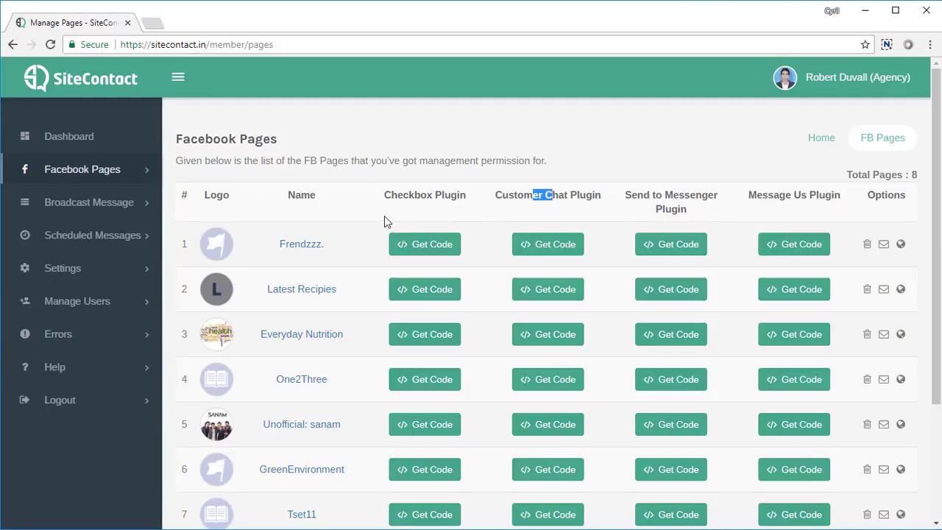
{"action": "left_click_drag", "start_coordinate": [390, 197], "coordinate": [461, 203]}
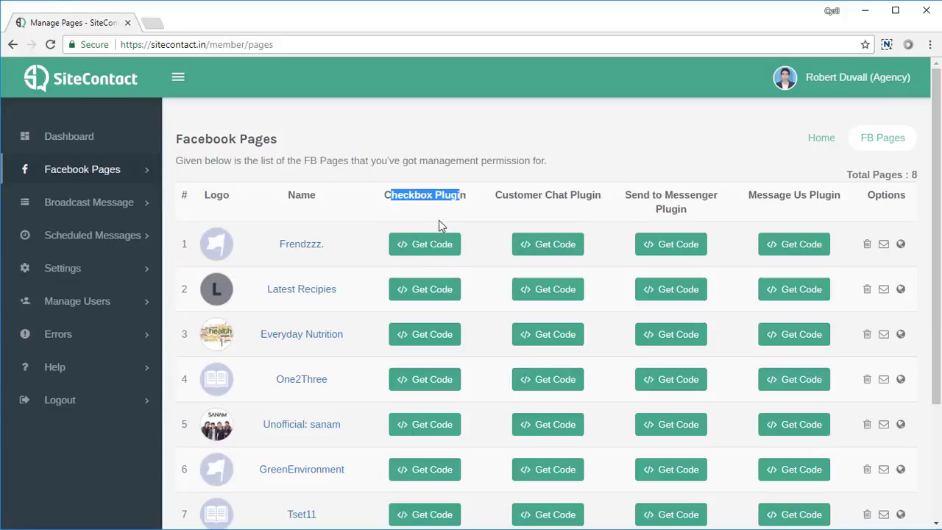
{"action": "left_click", "coordinate": [391, 189]}
{"action": "left_click_drag", "start_coordinate": [398, 198], "coordinate": [451, 210]}
{"action": "left_click", "coordinate": [470, 220]}
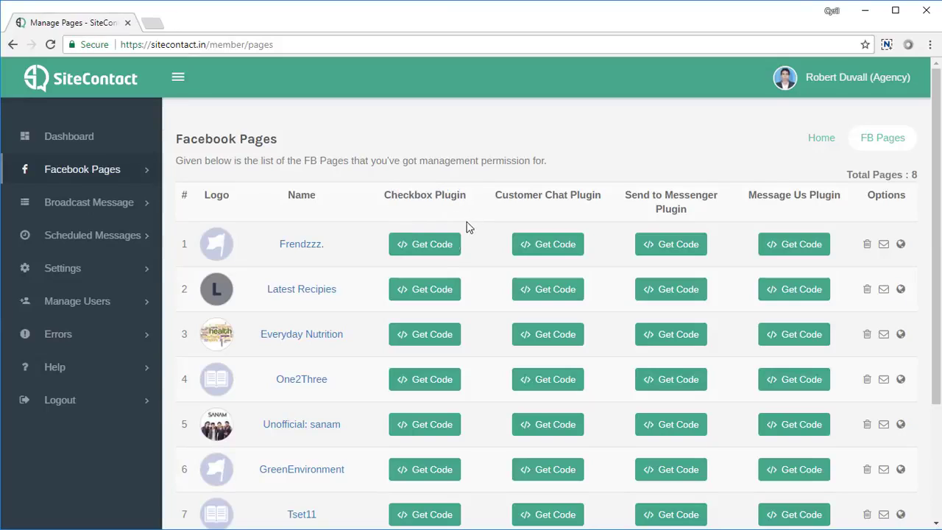
- Open the Checkbox plugin code generator for the Frendzzz. page and set the website domain to teknikforce.in
{"action": "left_click", "coordinate": [426, 251]}
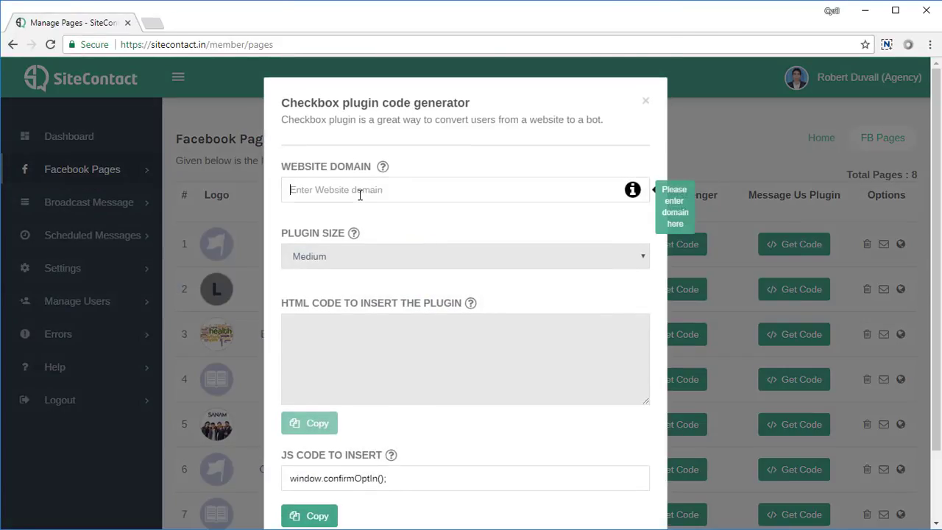
{"action": "type", "text": "tek"}
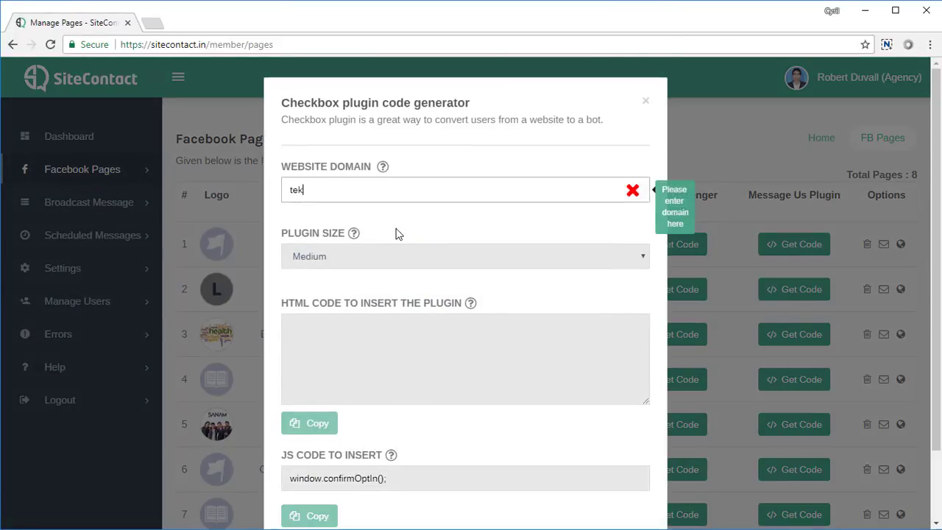
{"action": "type", "text": "nikforce.com"}
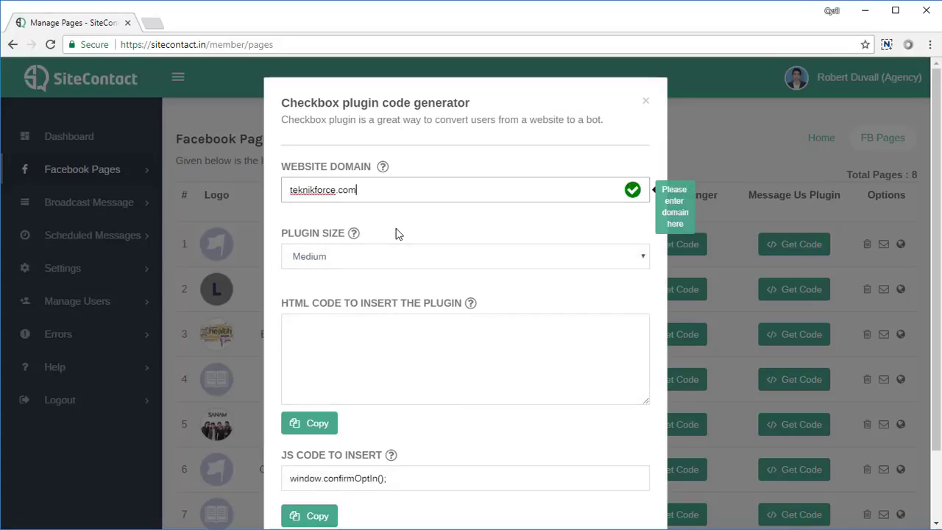
{"action": "key", "text": "BackSpace"}
{"action": "key", "text": "BackSpace"}
{"action": "key", "text": "BackSpace"}
{"action": "type", "text": "in"}
- Try the Small, Medium and Large plugin sizes in turn and finish on Medium
{"action": "left_click", "coordinate": [395, 258]}
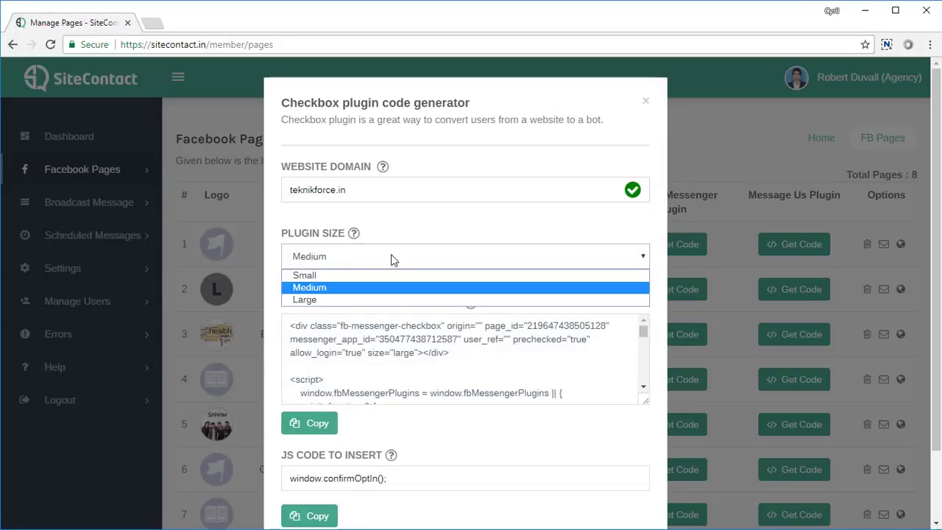
{"action": "left_click", "coordinate": [388, 277]}
{"action": "left_click", "coordinate": [380, 263]}
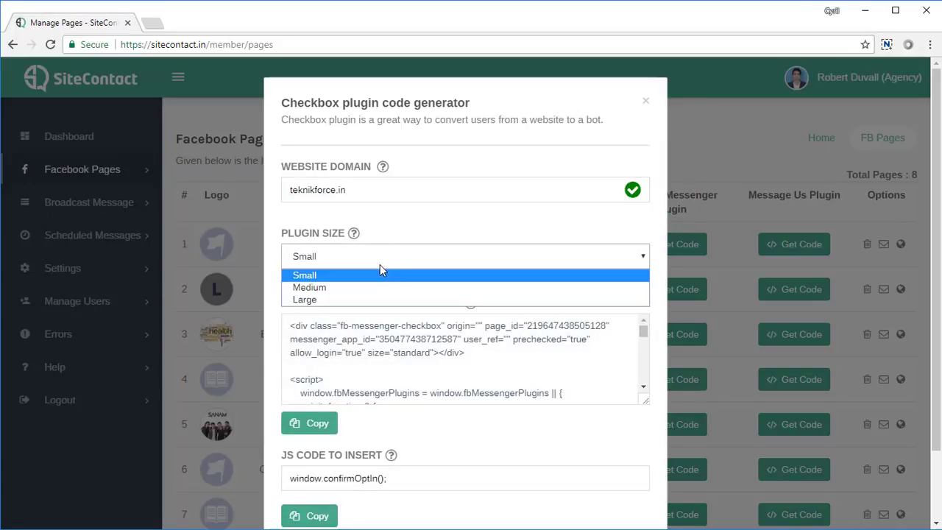
{"action": "left_click", "coordinate": [370, 287]}
{"action": "left_click", "coordinate": [377, 266]}
{"action": "left_click", "coordinate": [368, 299]}
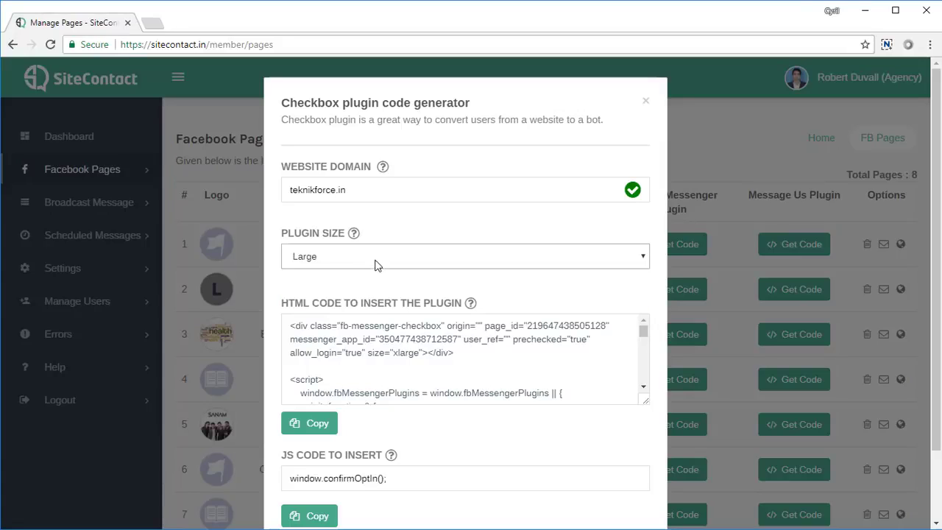
{"action": "left_click", "coordinate": [376, 265]}
{"action": "left_click", "coordinate": [368, 287]}
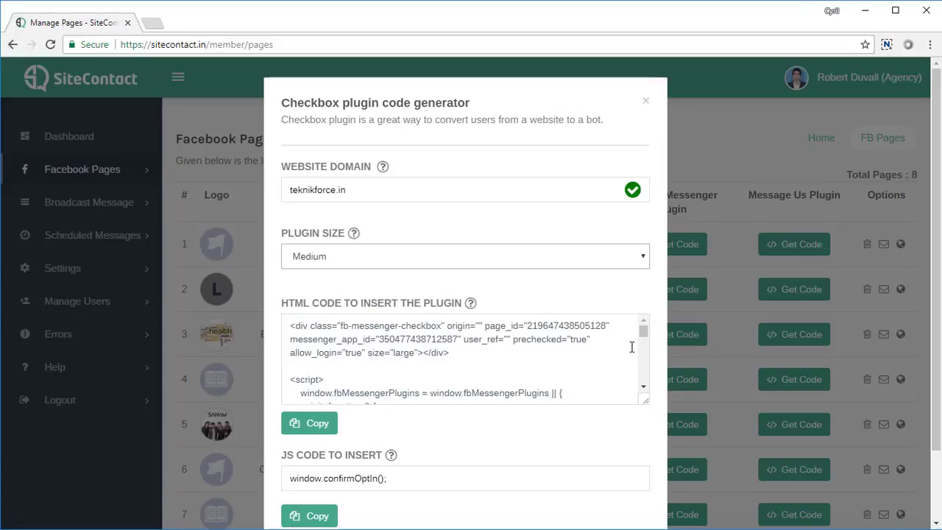
- Copy the generated HTML code of the Checkbox plugin and go to the JS code to insert
{"action": "left_click_drag", "start_coordinate": [645, 333], "coordinate": [643, 314]}
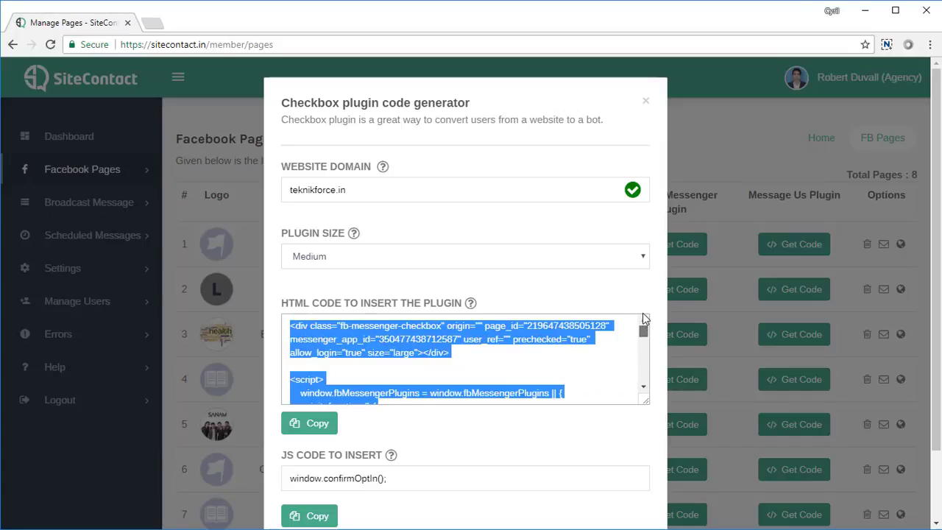
{"action": "left_click", "coordinate": [331, 426]}
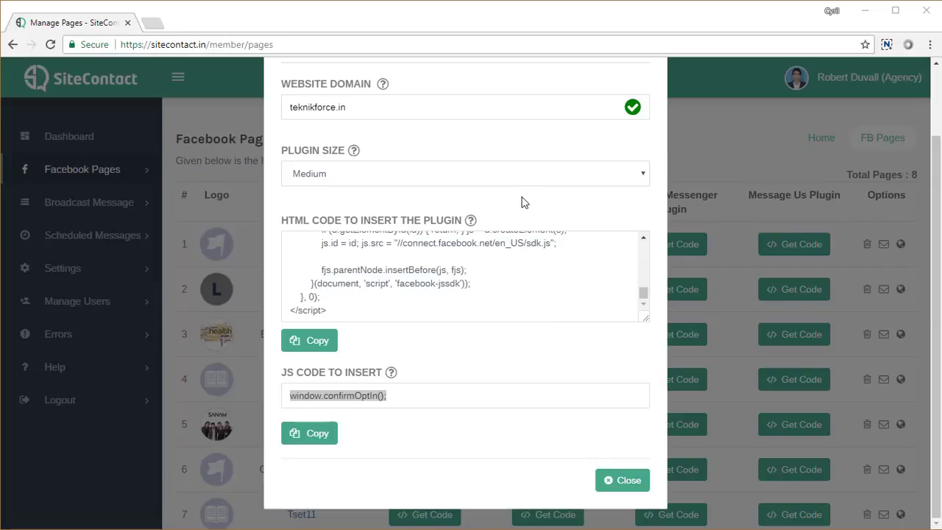
{"action": "left_click", "coordinate": [438, 282]}
{"action": "left_click", "coordinate": [427, 395]}
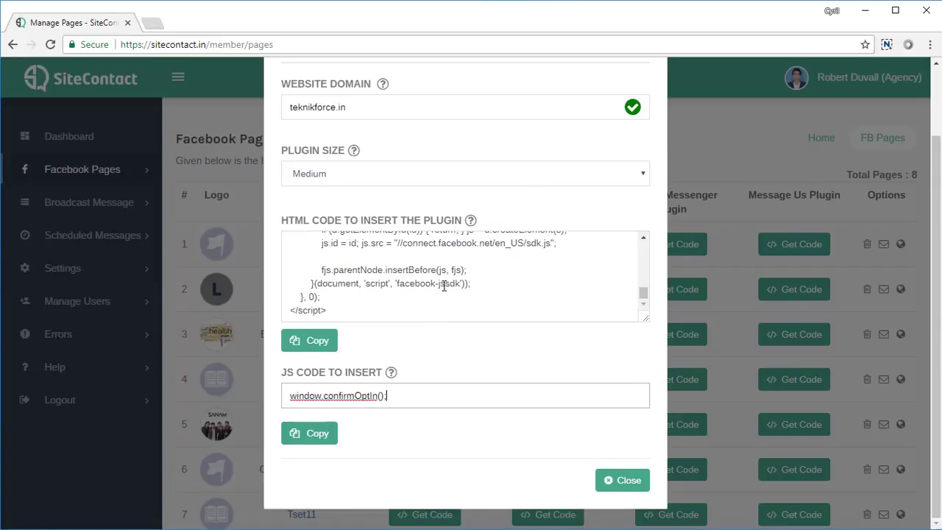
{"action": "left_click", "coordinate": [444, 286]}
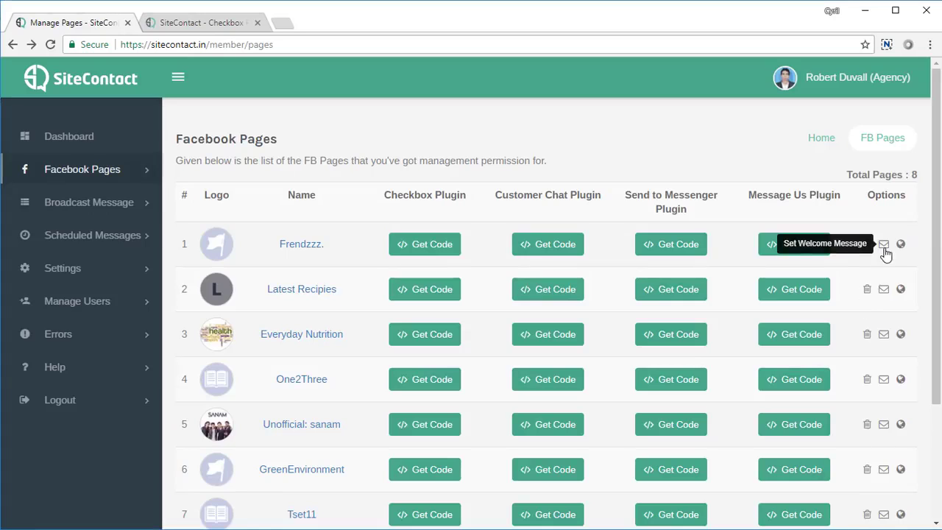
{"action": "left_click", "coordinate": [884, 245]}
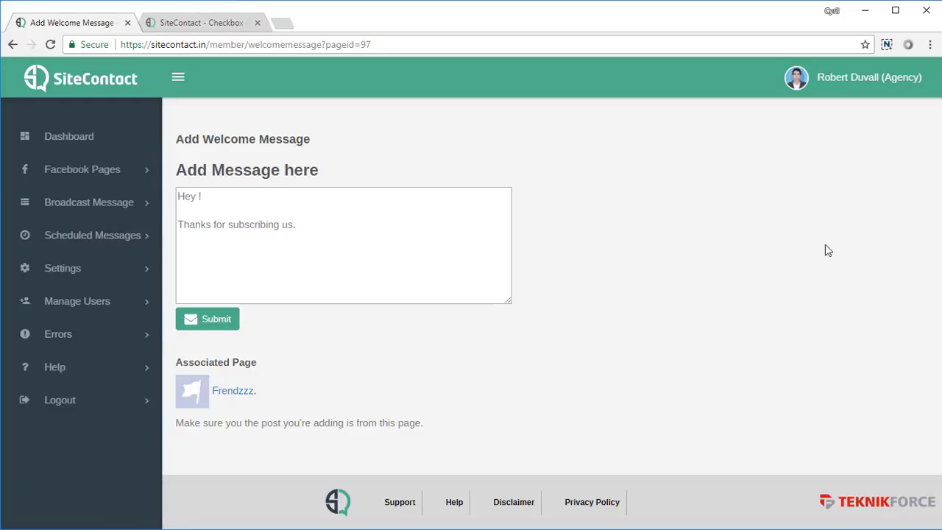
{"action": "key", "text": "ctrl+a"}
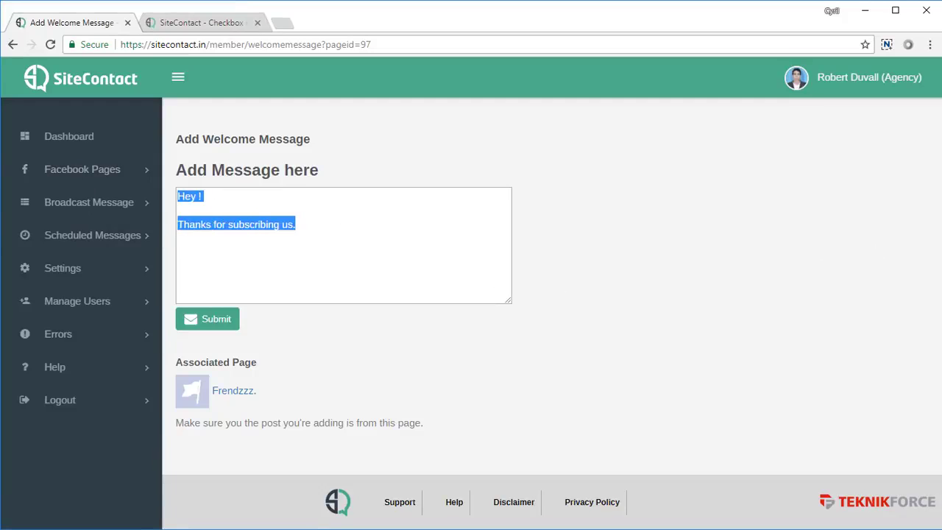
{"action": "key", "text": "ctrl+v"}
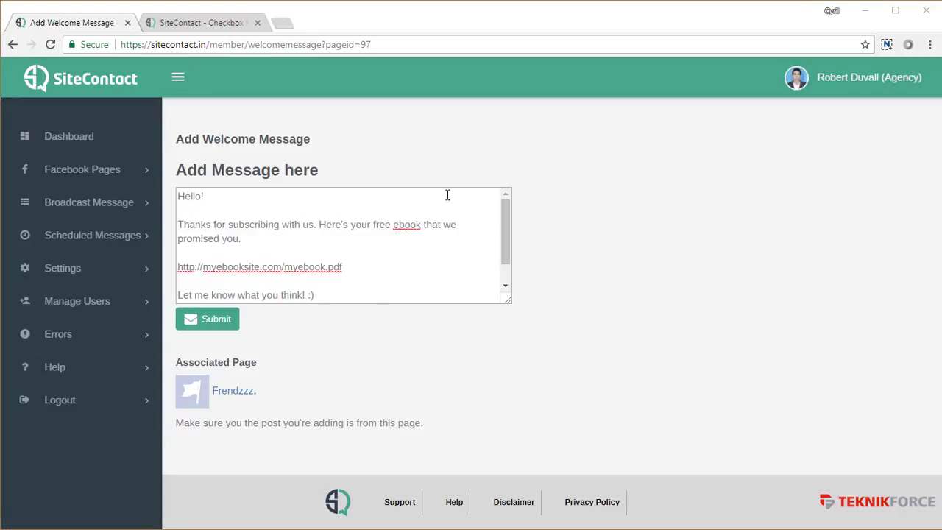
- Check the welcome message's wording, ebook link and closing lines, and submit it for the Frendzzz. page
{"action": "triple_click", "coordinate": [287, 231]}
{"action": "left_click_drag", "start_coordinate": [343, 267], "coordinate": [177, 267]}
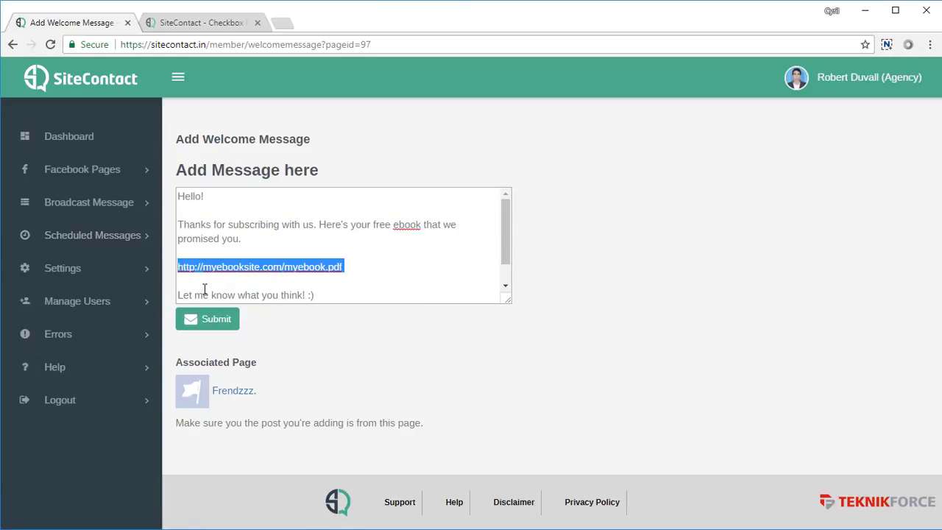
{"action": "left_click", "coordinate": [308, 296]}
{"action": "scroll", "coordinate": [355, 285], "scroll_direction": "down", "scroll_amount": 1}
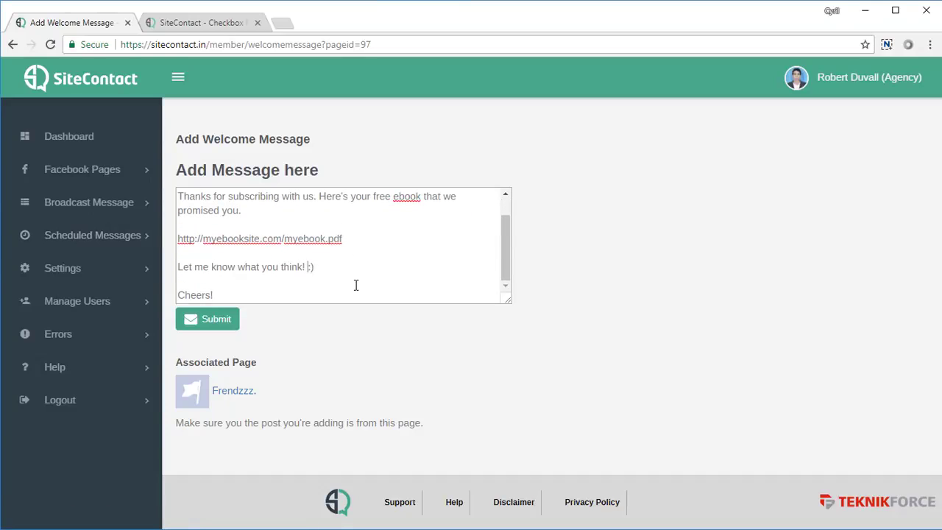
{"action": "left_click", "coordinate": [219, 319]}
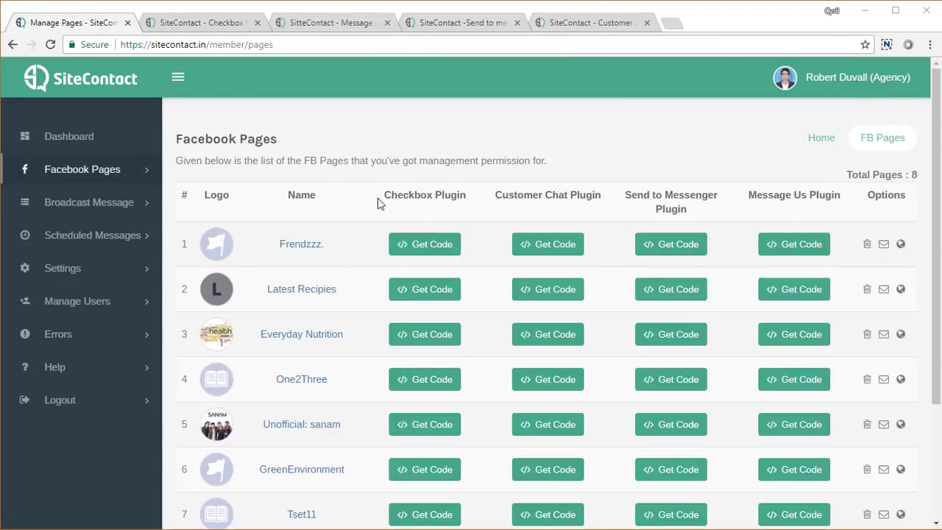
- On the Checkbox Plugin demo page at teknikforce.in, enable Send to Messenger and opt in to the list
{"action": "left_click_drag", "start_coordinate": [377, 204], "coordinate": [804, 218]}
{"action": "left_click", "coordinate": [808, 218]}
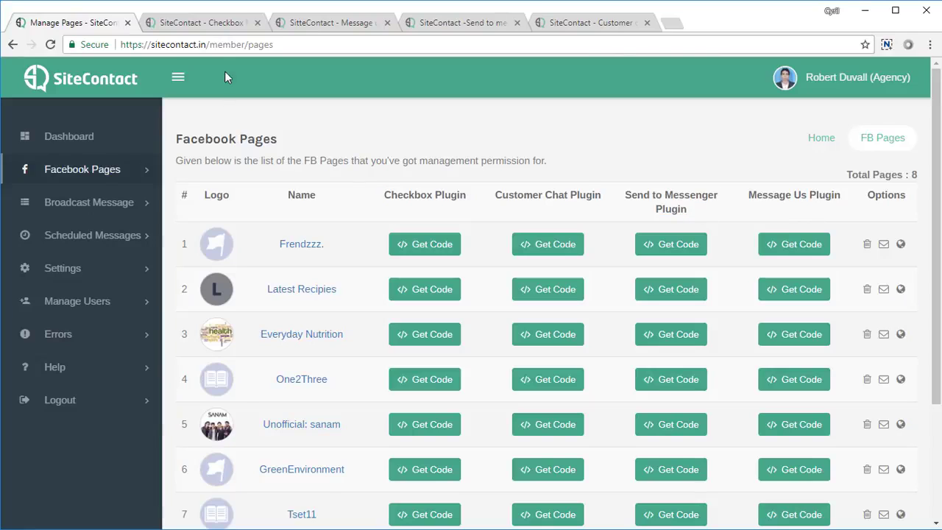
{"action": "left_click", "coordinate": [221, 28]}
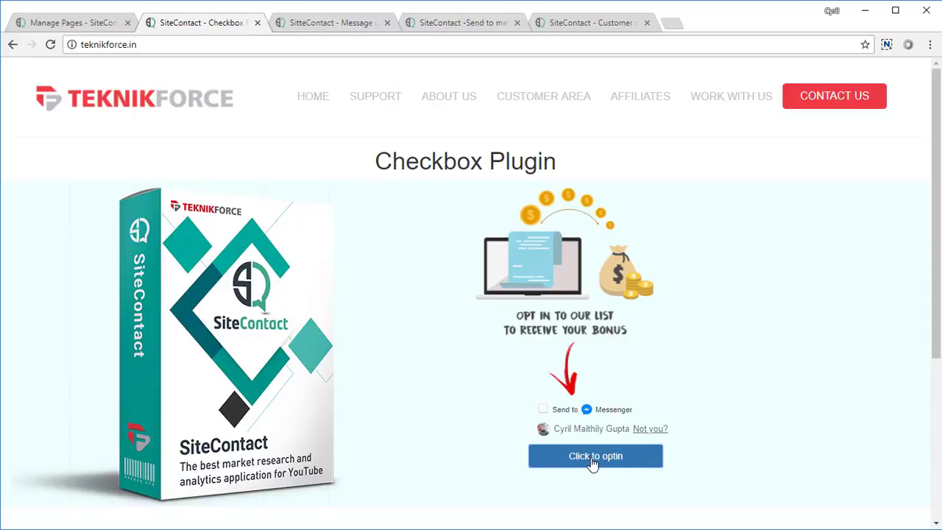
{"action": "left_click", "coordinate": [543, 410]}
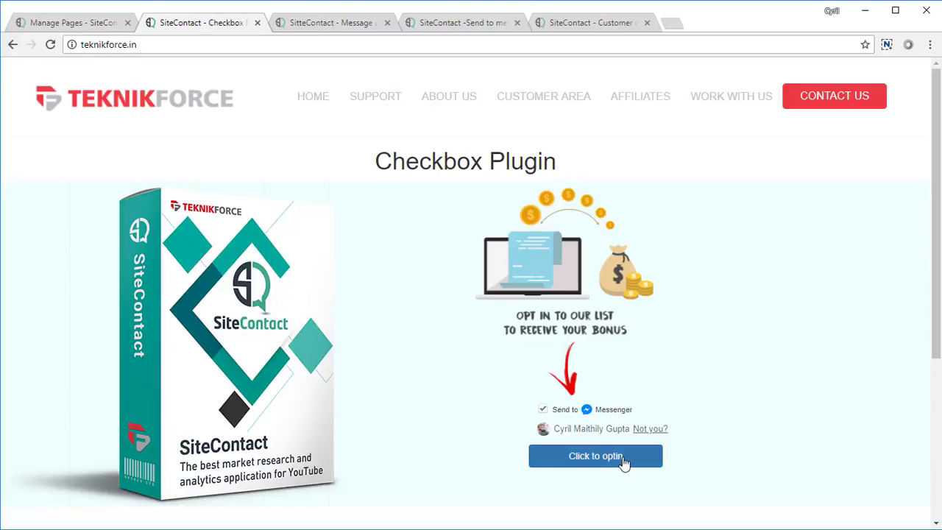
{"action": "left_click", "coordinate": [624, 463]}
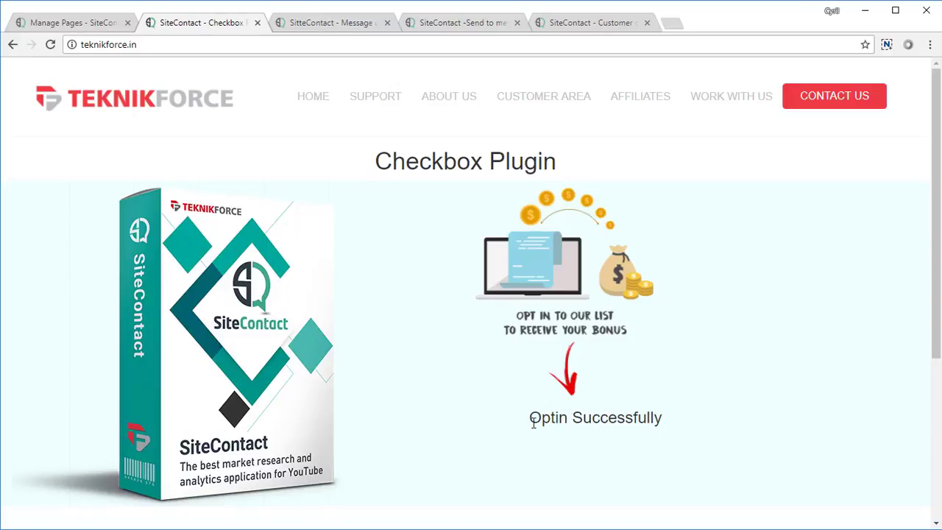
{"action": "left_click_drag", "start_coordinate": [531, 417], "coordinate": [660, 448]}
{"action": "left_click", "coordinate": [660, 447]}
- Open the Message Us plugin demo page, start its Messenger conversation with the signed-in account and read the welcome message from Frendzzz
{"action": "left_click", "coordinate": [89, 22]}
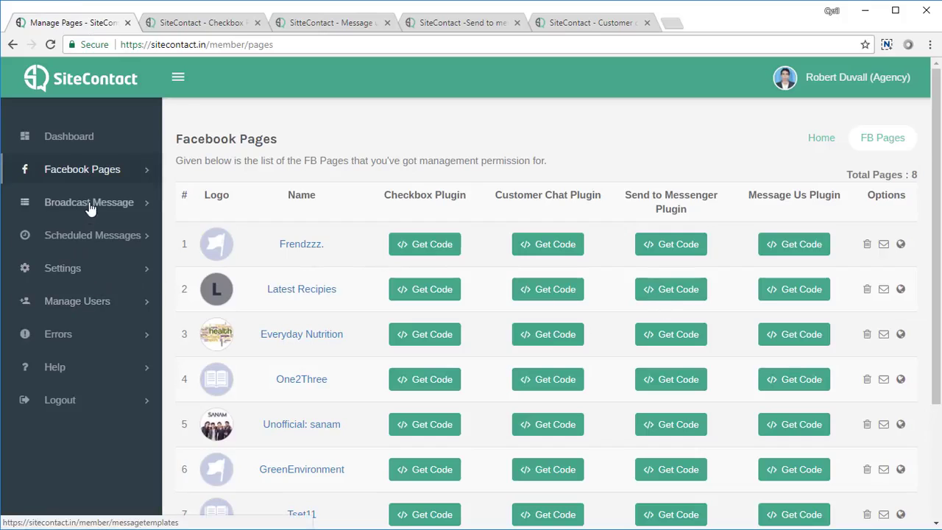
{"action": "left_click", "coordinate": [199, 22]}
{"action": "left_click", "coordinate": [327, 22]}
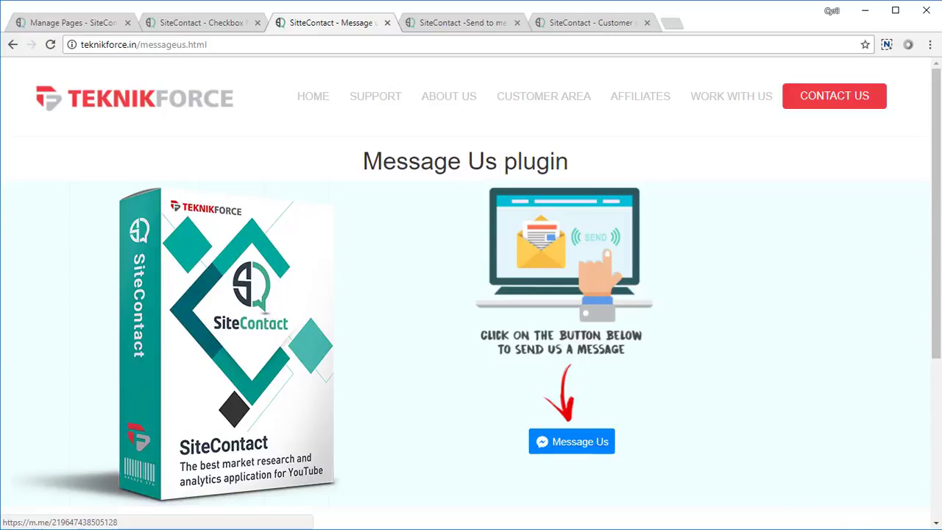
{"action": "left_click", "coordinate": [597, 452]}
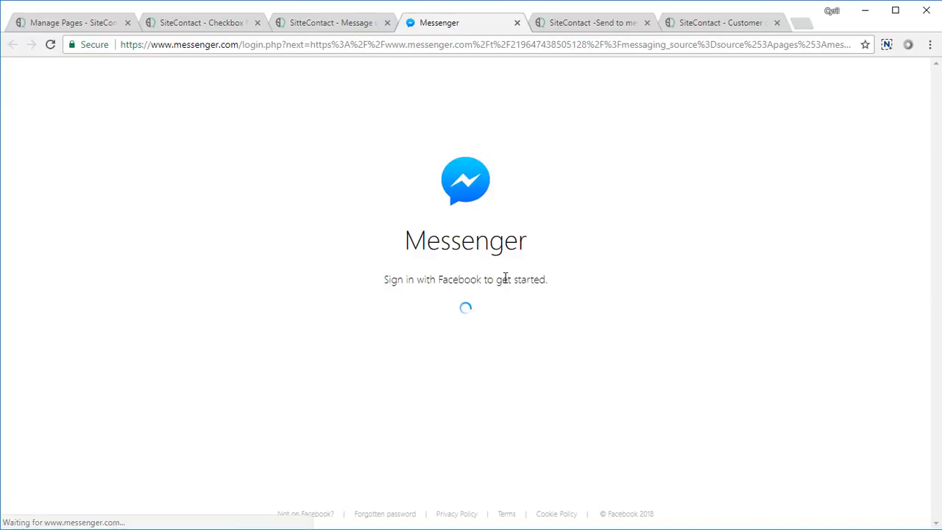
{"action": "left_click", "coordinate": [507, 323]}
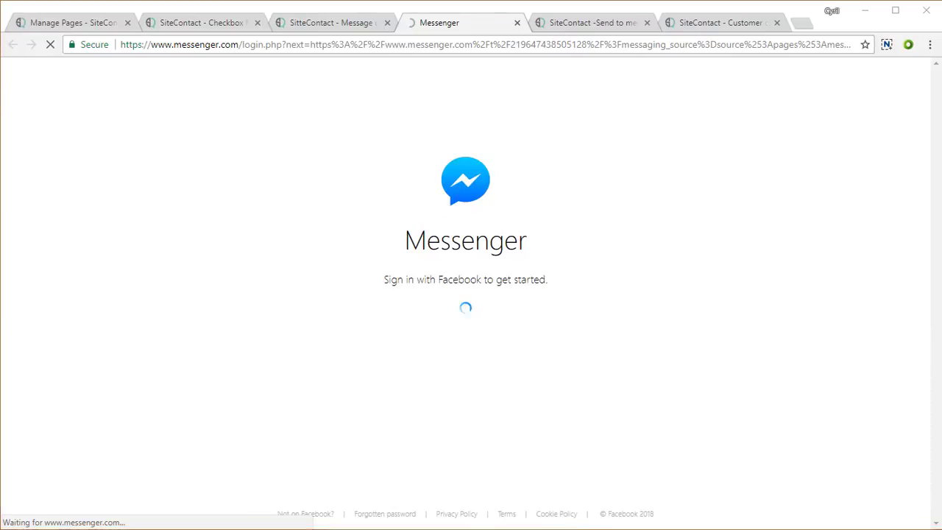
{"action": "left_click_drag", "start_coordinate": [278, 205], "coordinate": [321, 292]}
{"action": "left_click", "coordinate": [322, 298]}
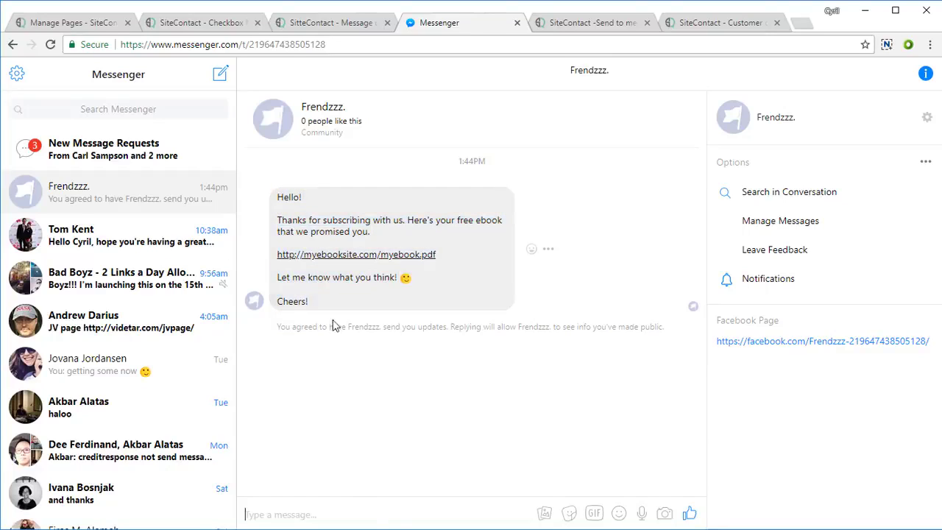
{"action": "left_click", "coordinate": [376, 516]}
- Subscribe to Frendzzz. from the Send to Messenger plugin demo page with the signed-in Facebook account and check the Messenger conversation
{"action": "left_click", "coordinate": [329, 24]}
{"action": "left_click", "coordinate": [55, 22]}
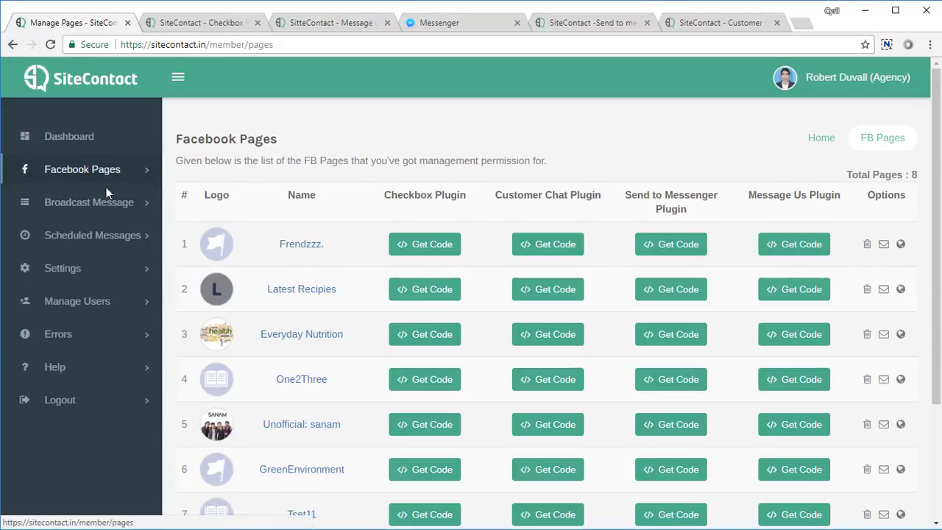
{"action": "left_click", "coordinate": [567, 22]}
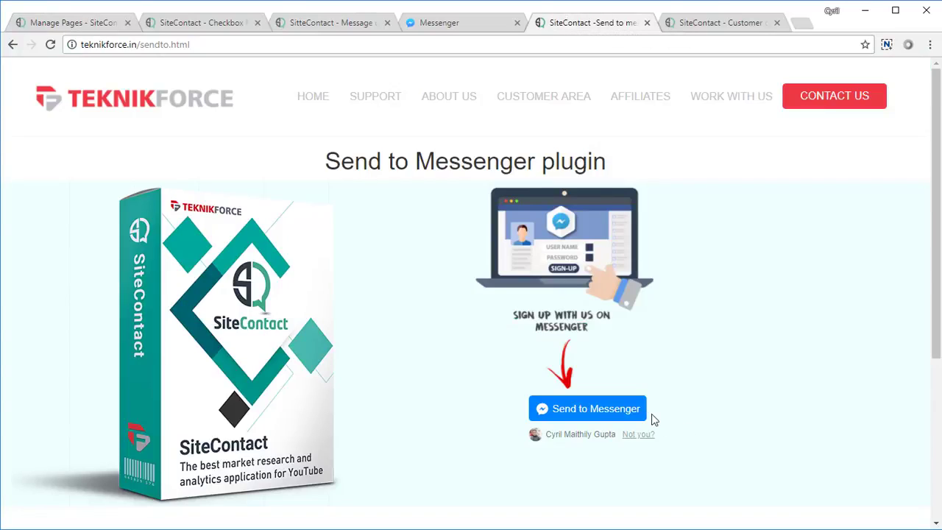
{"action": "left_click", "coordinate": [605, 417]}
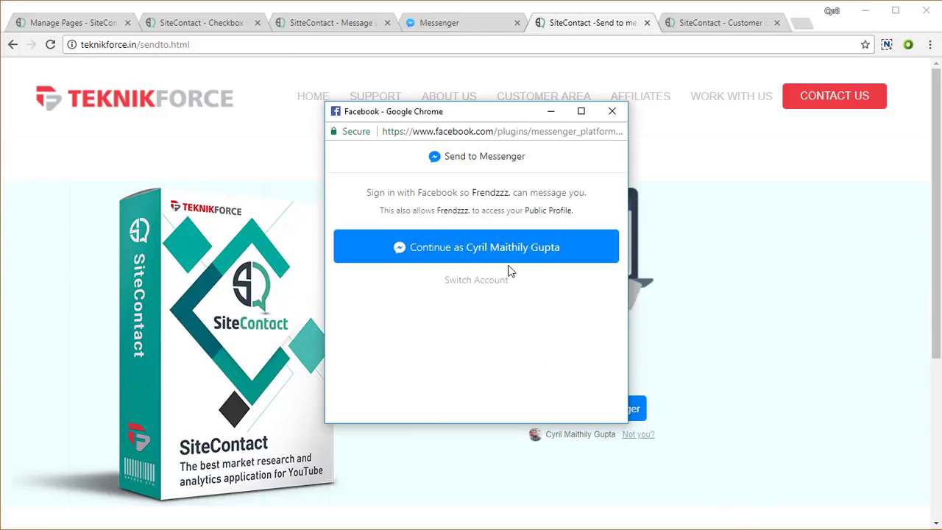
{"action": "left_click", "coordinate": [527, 255]}
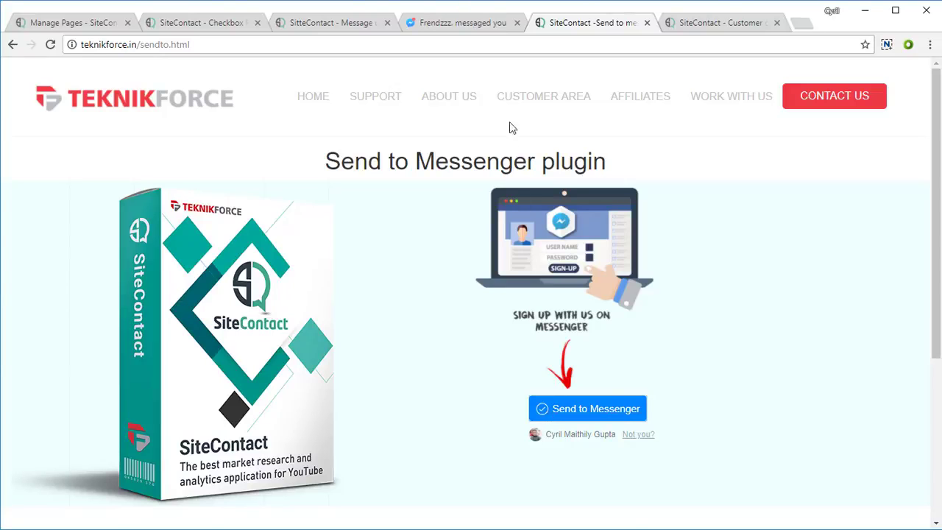
{"action": "left_click", "coordinate": [472, 22]}
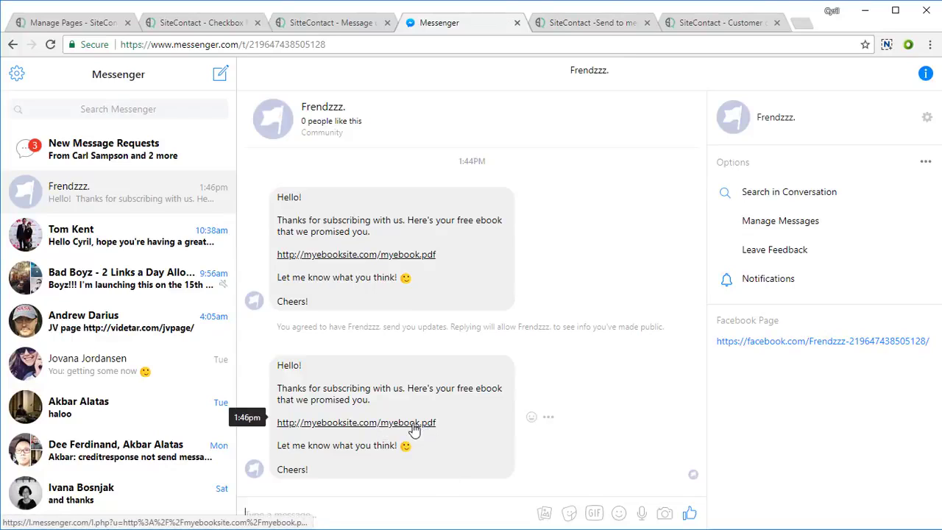
- Start a chat with Frendzzz. from the Customer Chat Plugin demo page, continuing as the signed-in Facebook account, and review the conversation
{"action": "left_click", "coordinate": [586, 23]}
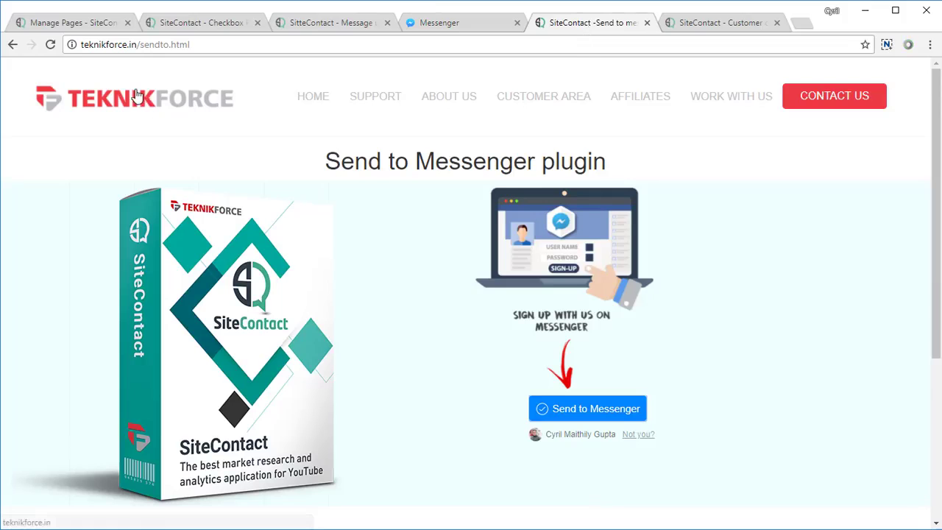
{"action": "left_click", "coordinate": [102, 28]}
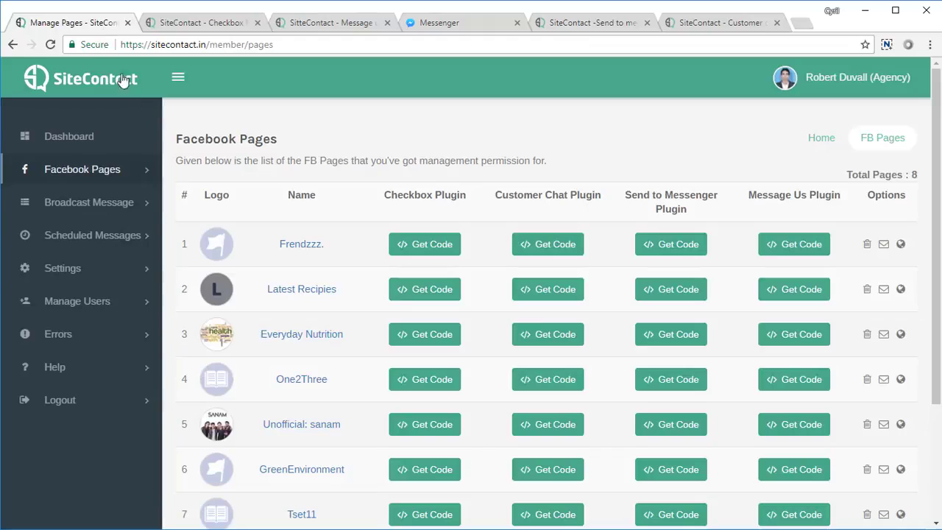
{"action": "left_click", "coordinate": [596, 25]}
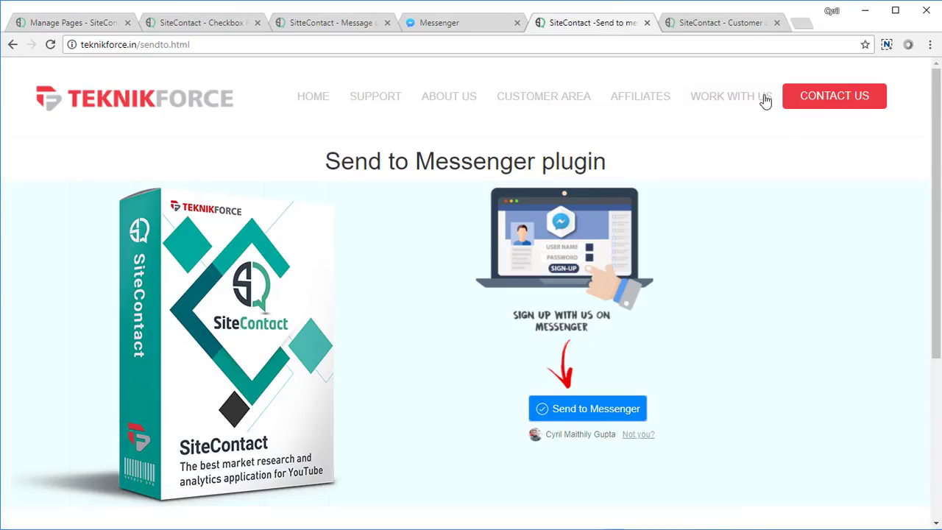
{"action": "left_click", "coordinate": [732, 23]}
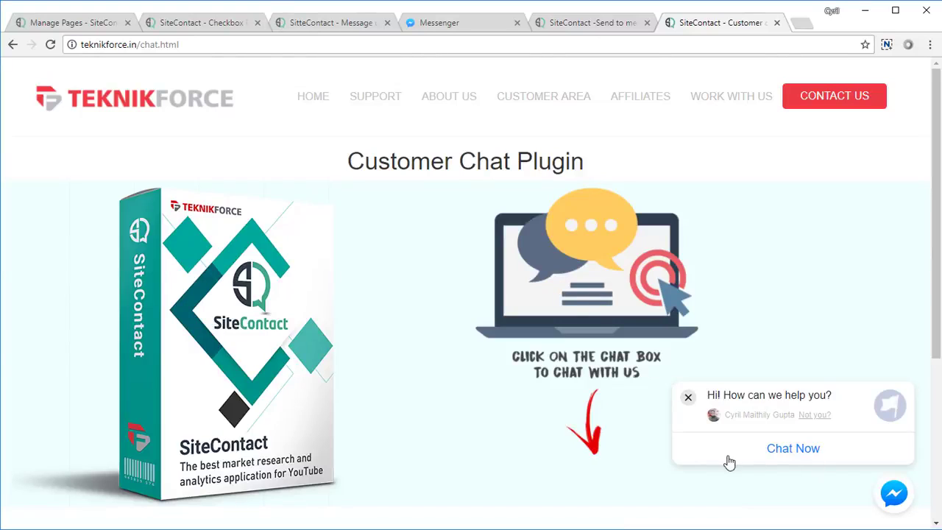
{"action": "left_click", "coordinate": [797, 456]}
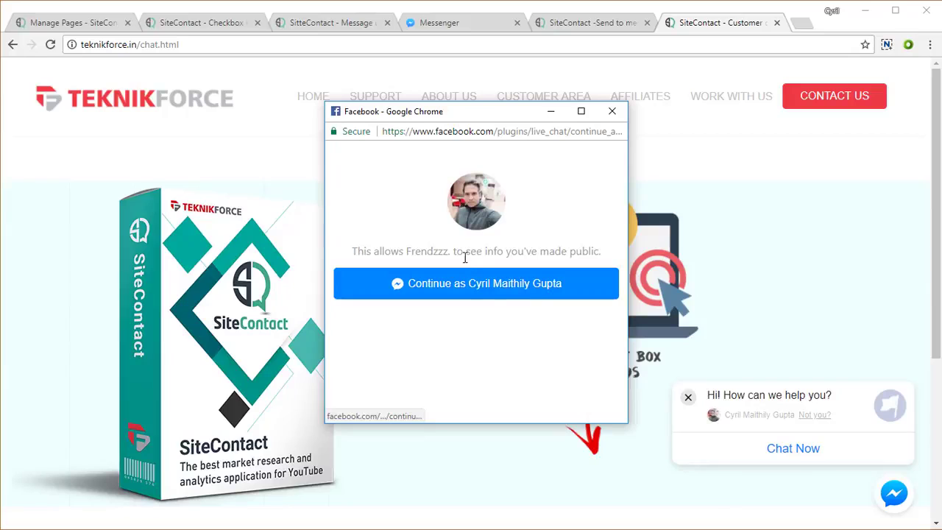
{"action": "left_click", "coordinate": [485, 285]}
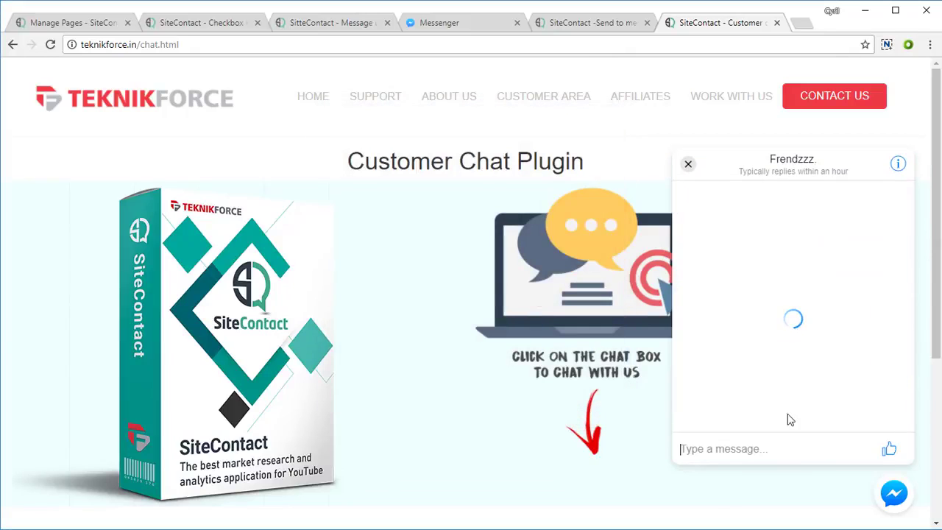
{"action": "type", "text": "S"}
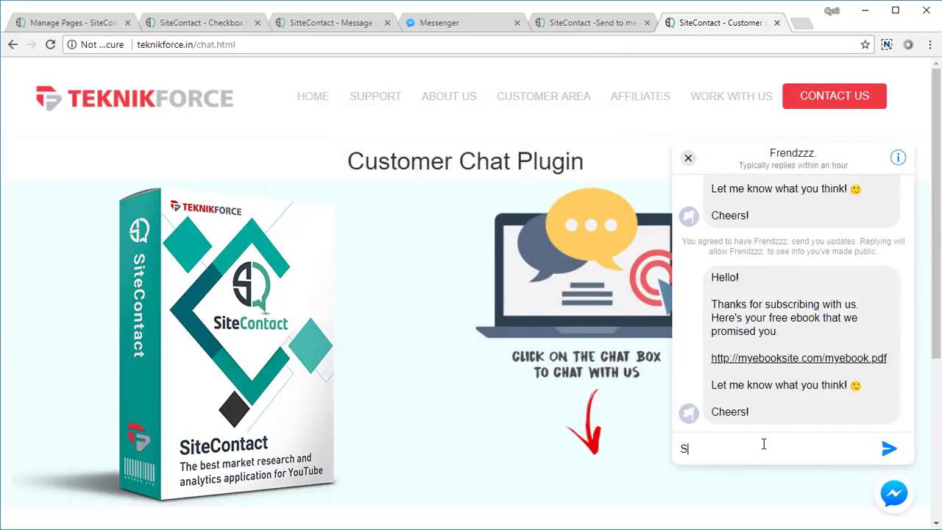
{"action": "key", "text": "BackSpace"}
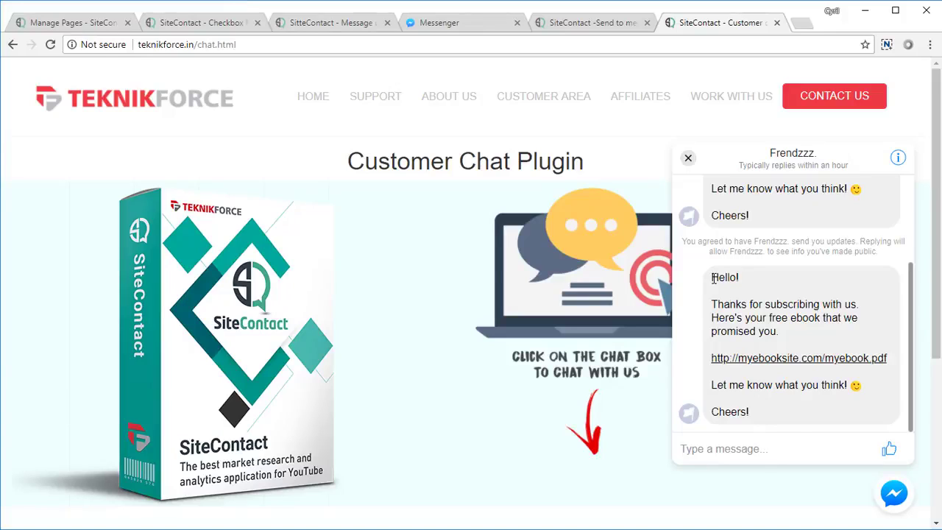
{"action": "mouse_move", "coordinate": [711, 277]}
{"action": "left_mouse_down"}
{"action": "mouse_move", "coordinate": [786, 435]}
{"action": "mouse_move", "coordinate": [729, 379]}
{"action": "mouse_move", "coordinate": [713, 284]}
{"action": "left_mouse_up"}
{"action": "left_click", "coordinate": [743, 454]}
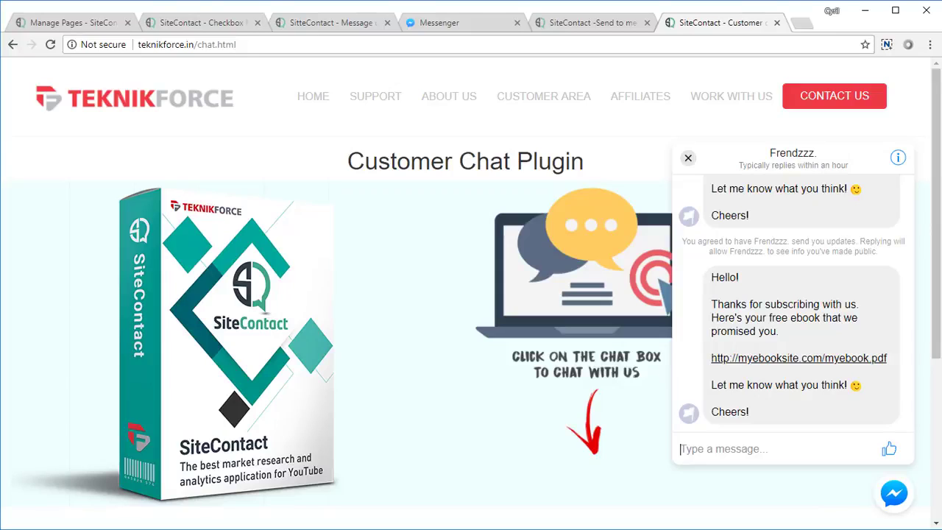
{"action": "left_click", "coordinate": [105, 27]}
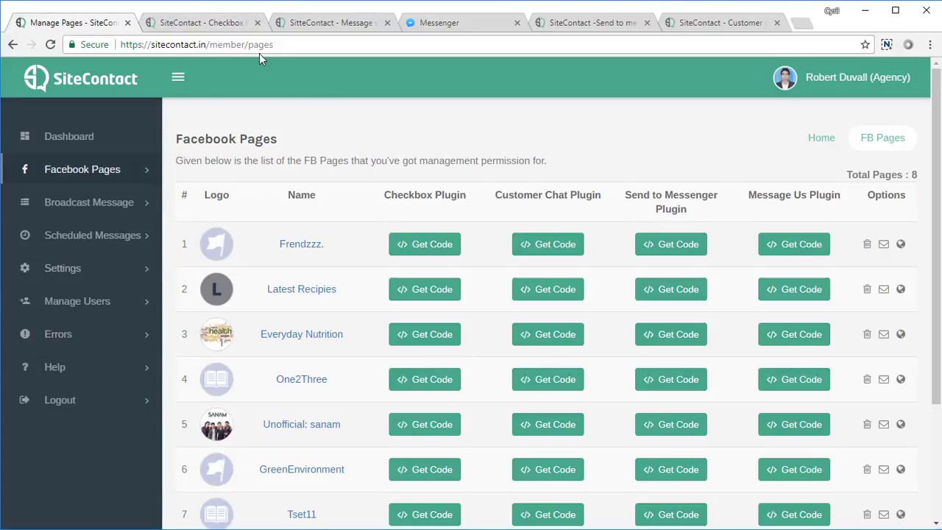
{"action": "left_click", "coordinate": [711, 23]}
{"action": "left_click", "coordinate": [553, 25]}
{"action": "left_click", "coordinate": [346, 25]}
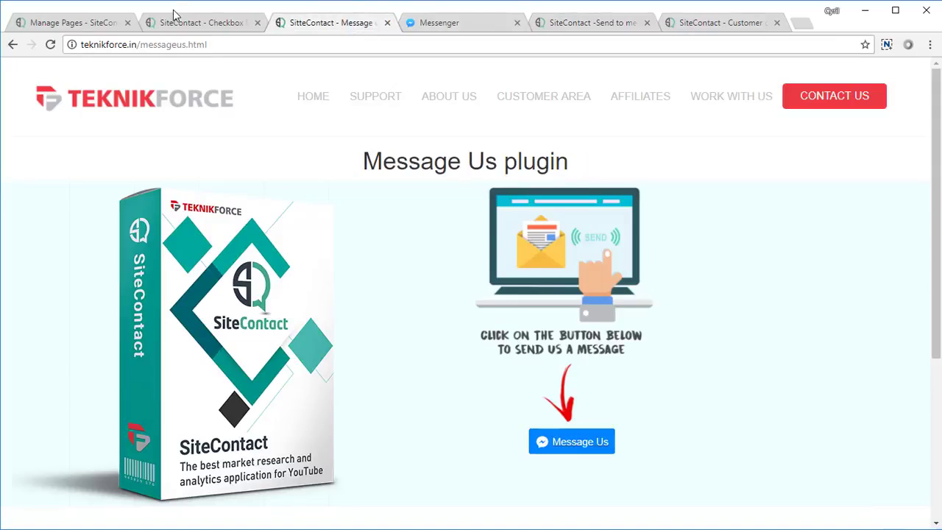
{"action": "left_click", "coordinate": [176, 23]}
- Return to SiteContact, open the Broadcast Message page and select Frendzzz. as the Facebook page for the broadcast
{"action": "left_click", "coordinate": [86, 27]}
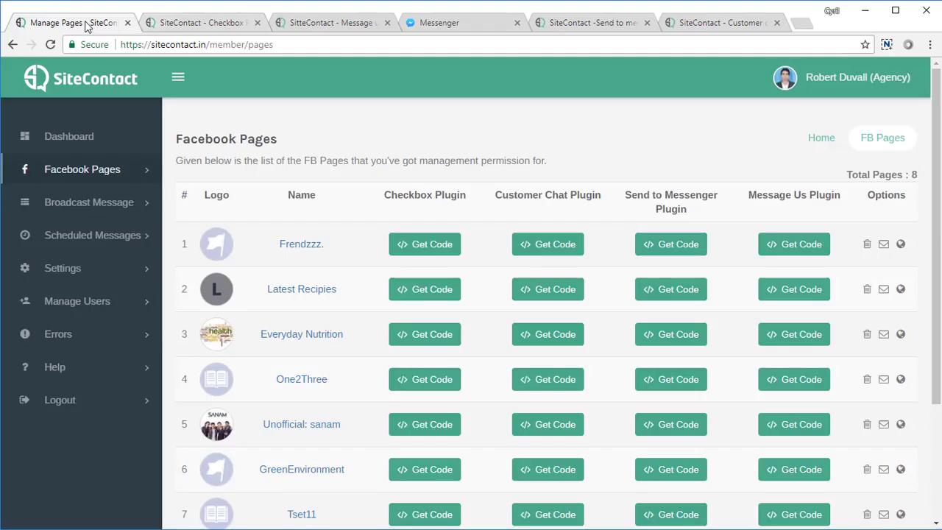
{"action": "left_click", "coordinate": [110, 199]}
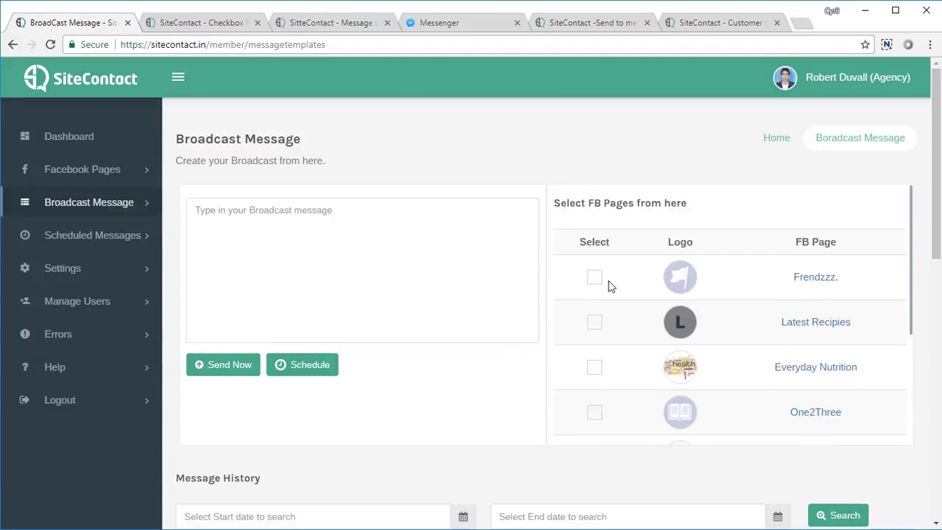
{"action": "left_click", "coordinate": [597, 280]}
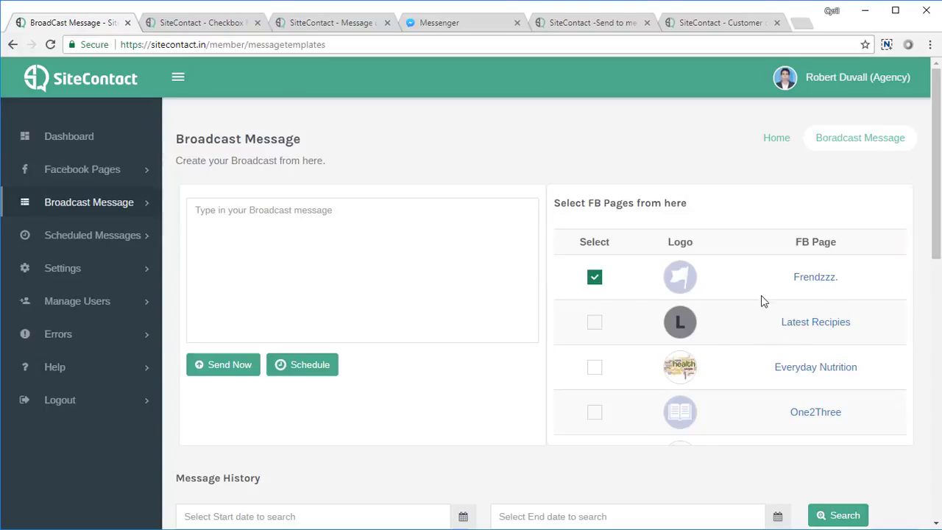
{"action": "scroll", "coordinate": [773, 325], "scroll_direction": "down", "scroll_amount": 1}
{"action": "scroll", "coordinate": [773, 325], "scroll_direction": "down", "scroll_amount": 1}
{"action": "left_click", "coordinate": [594, 227]}
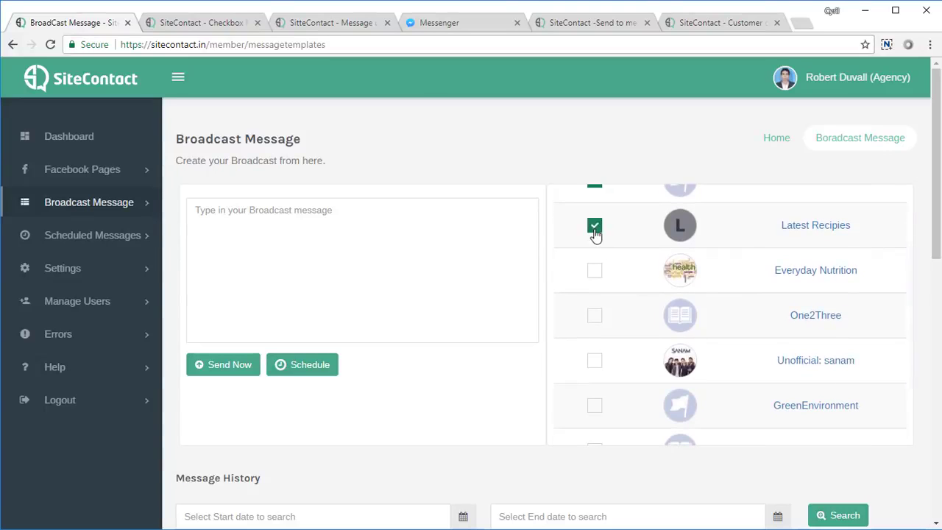
{"action": "left_click", "coordinate": [594, 270]}
{"action": "left_click", "coordinate": [595, 225]}
{"action": "left_click", "coordinate": [595, 270]}
{"action": "scroll", "coordinate": [602, 309], "scroll_direction": "up", "scroll_amount": 2}
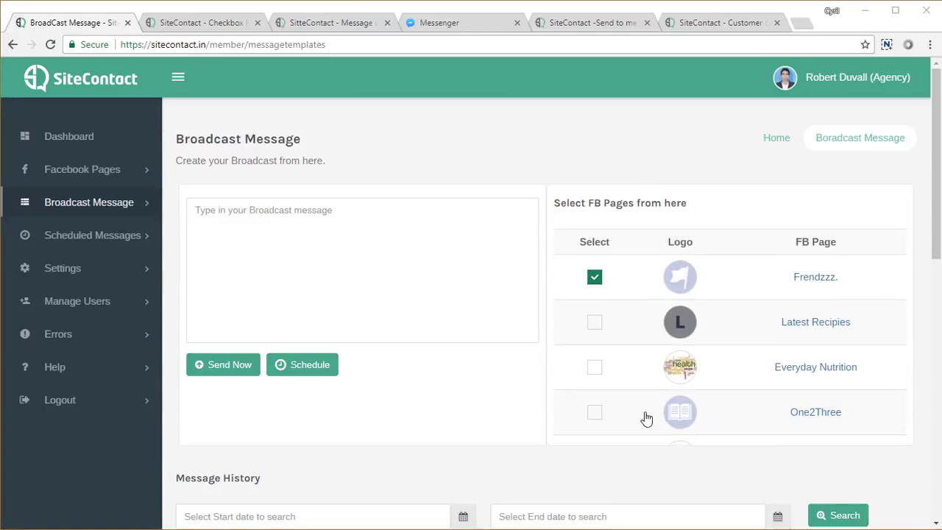
{"action": "type", "text": "Hello,  Thanks for signing up. Here's another free ebook for you.  http://my2ndebook.com/download.pdf  Cheers!"}
{"action": "left_click_drag", "start_coordinate": [230, 291], "coordinate": [126, 185]}
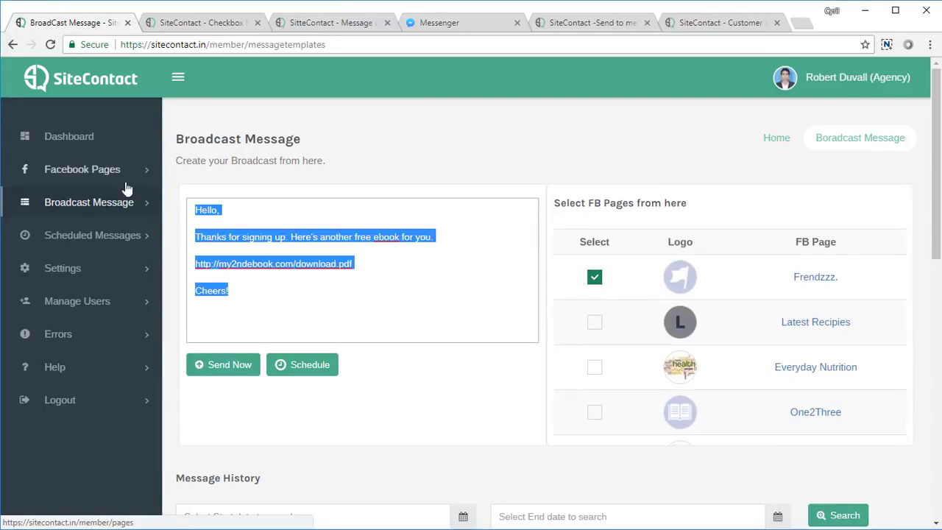
{"action": "left_click", "coordinate": [360, 272]}
{"action": "left_click_drag", "start_coordinate": [360, 266], "coordinate": [181, 264]}
{"action": "left_click", "coordinate": [262, 274]}
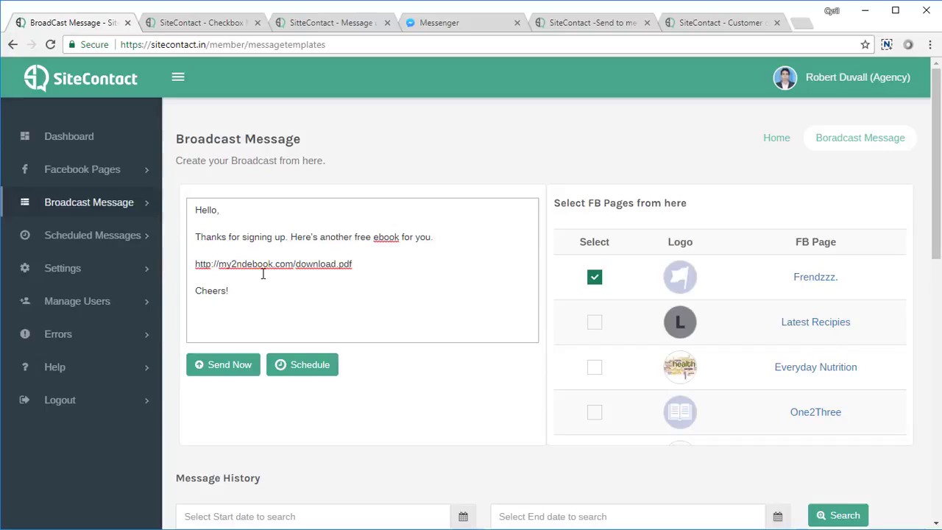
{"action": "left_click", "coordinate": [236, 372]}
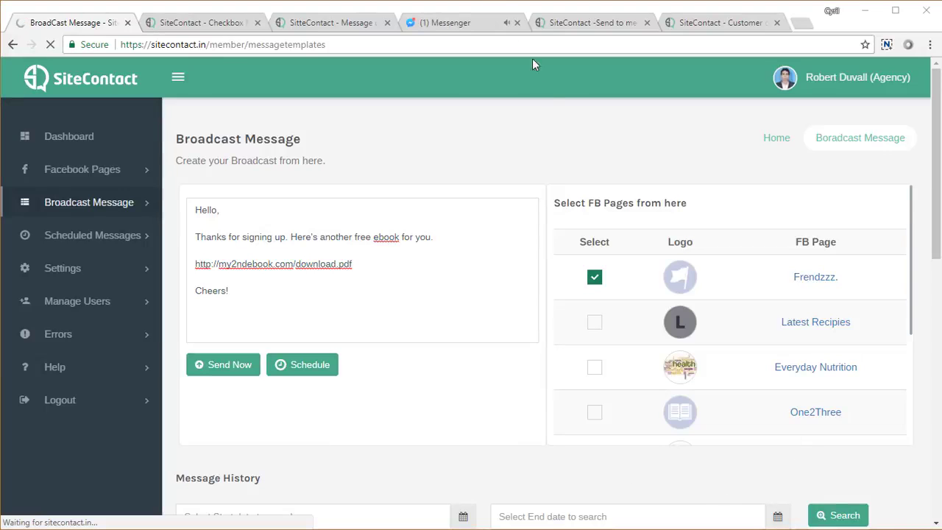
- Switch to the Messenger conversation with Frendzzz. and read the broadcast message
{"action": "left_click", "coordinate": [476, 23]}
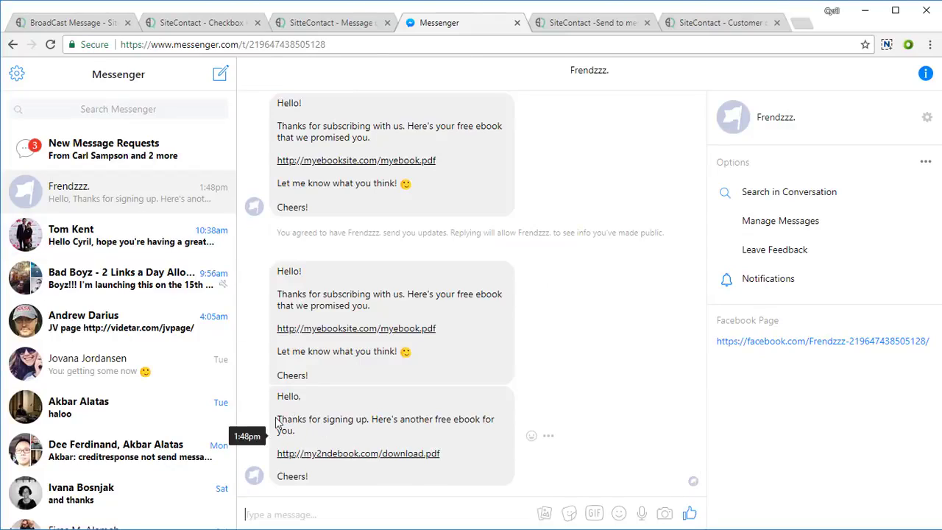
{"action": "mouse_move", "coordinate": [277, 418]}
{"action": "left_mouse_down"}
{"action": "mouse_move", "coordinate": [322, 480]}
{"action": "mouse_move", "coordinate": [277, 408]}
{"action": "left_mouse_up"}
{"action": "left_click", "coordinate": [322, 476]}
{"action": "left_click", "coordinate": [279, 406]}
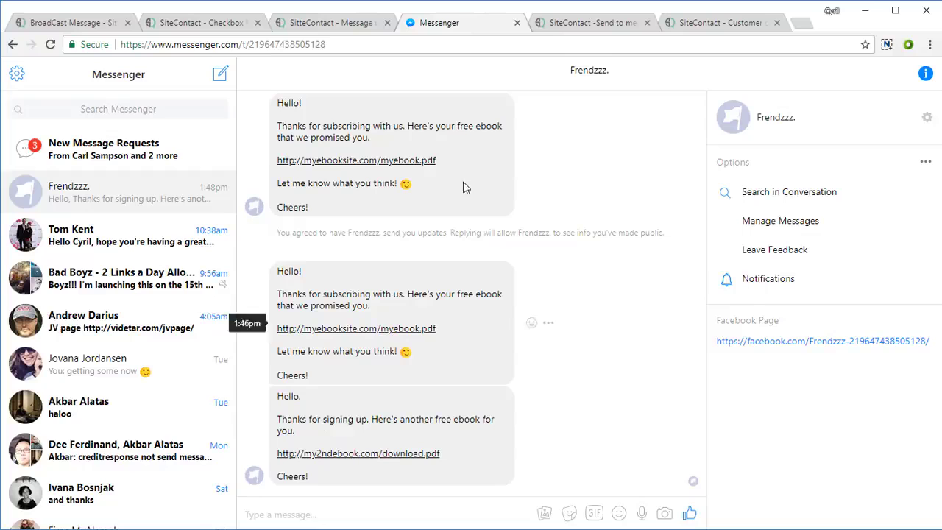
{"action": "left_click", "coordinate": [525, 44]}
{"action": "type", "text": "www.facebook.com"}
{"action": "key", "text": "Return"}
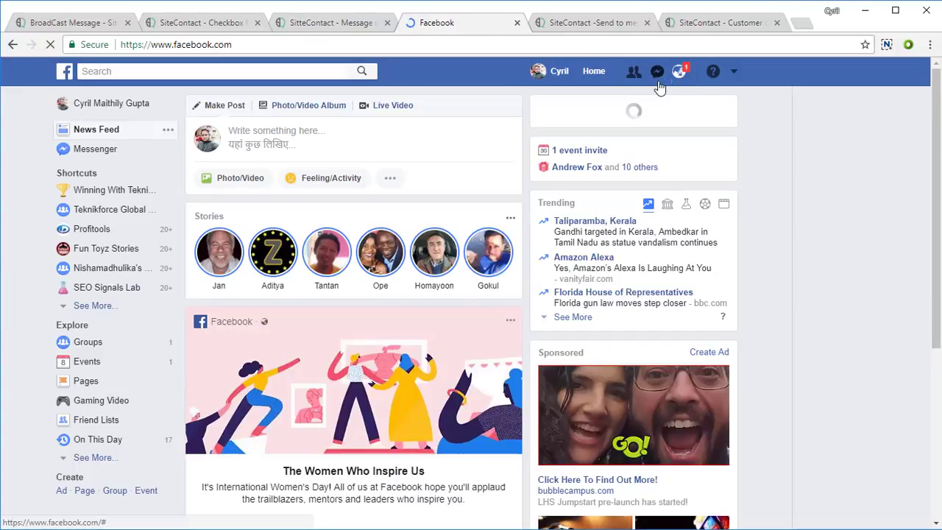
{"action": "left_click", "coordinate": [660, 83]}
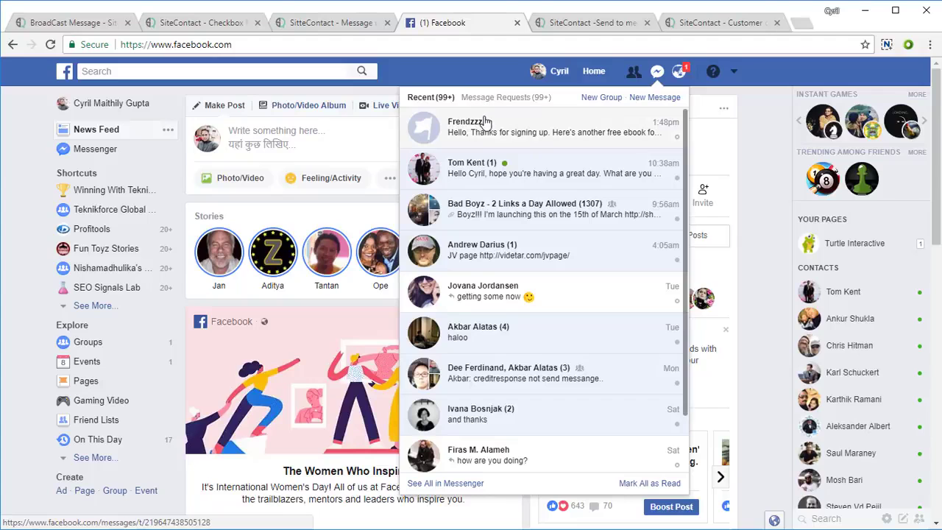
{"action": "left_click", "coordinate": [346, 29]}
{"action": "left_click", "coordinate": [496, 28]}
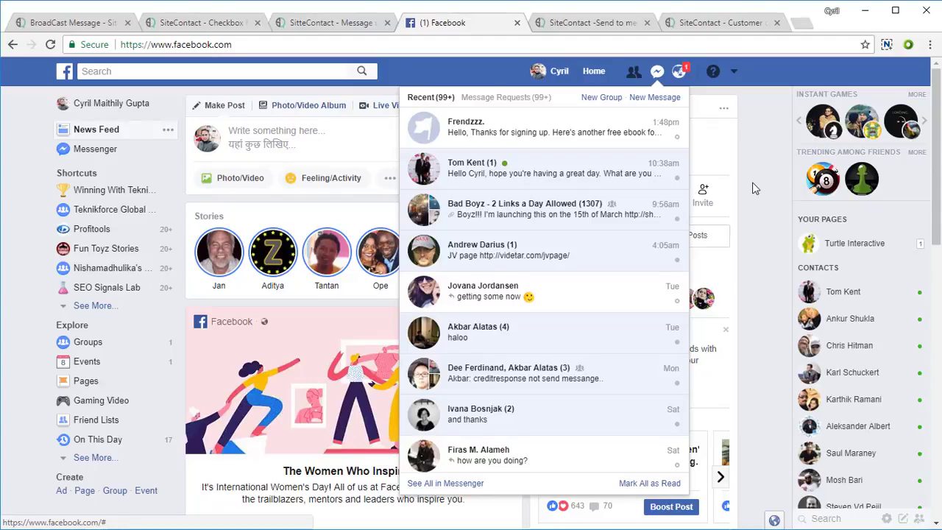
- Return to SiteContact and view the Scheduled Messages page
{"action": "left_click", "coordinate": [105, 28]}
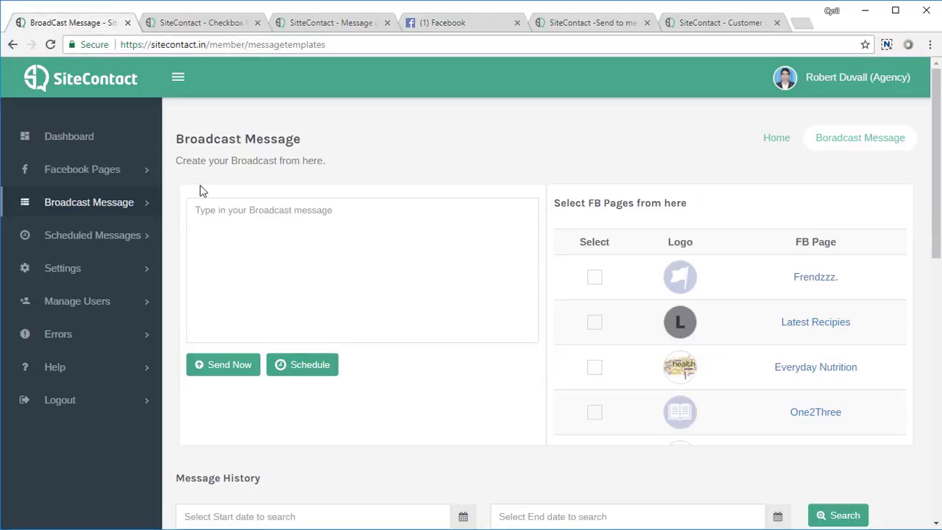
{"action": "left_click", "coordinate": [82, 242]}
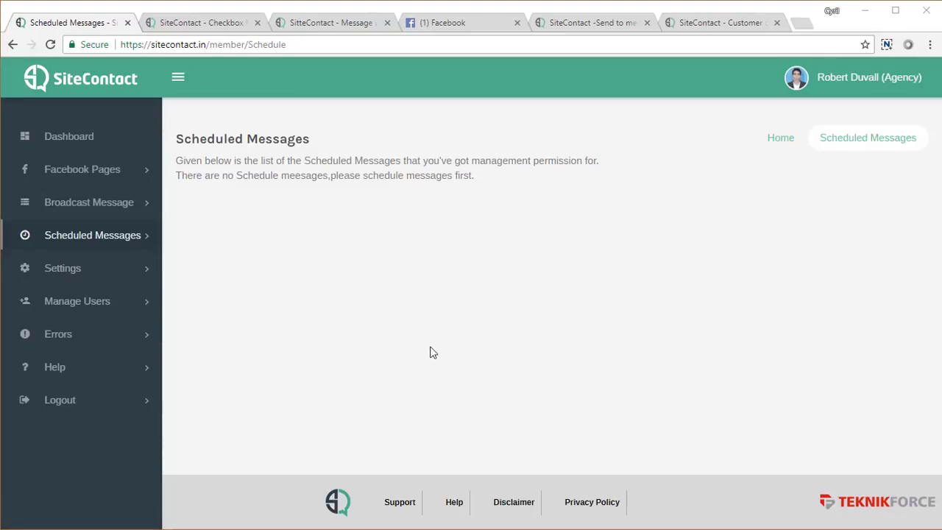
- Open the Broadcast Message page's scheduling option and set the schedule time to 03/16/2018 1:49 PM
{"action": "left_click", "coordinate": [89, 212]}
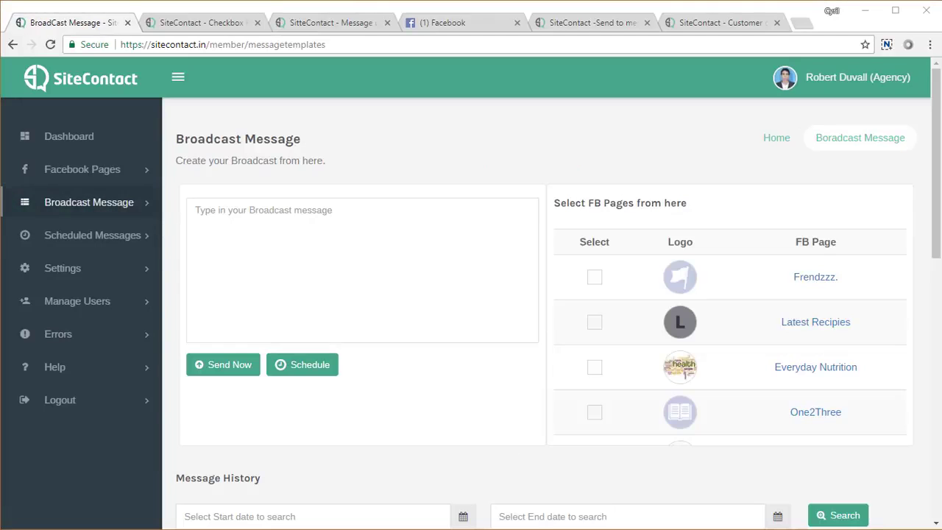
{"action": "left_click", "coordinate": [308, 368]}
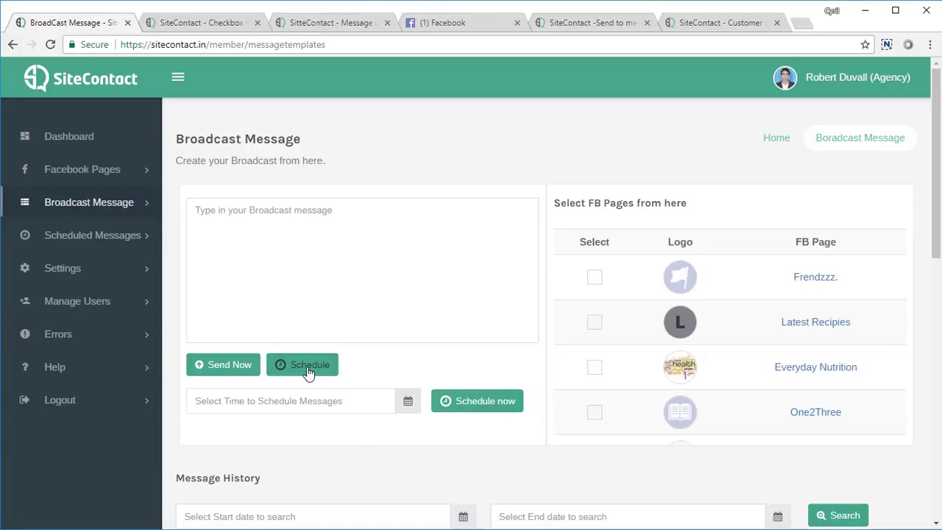
{"action": "left_click", "coordinate": [390, 404]}
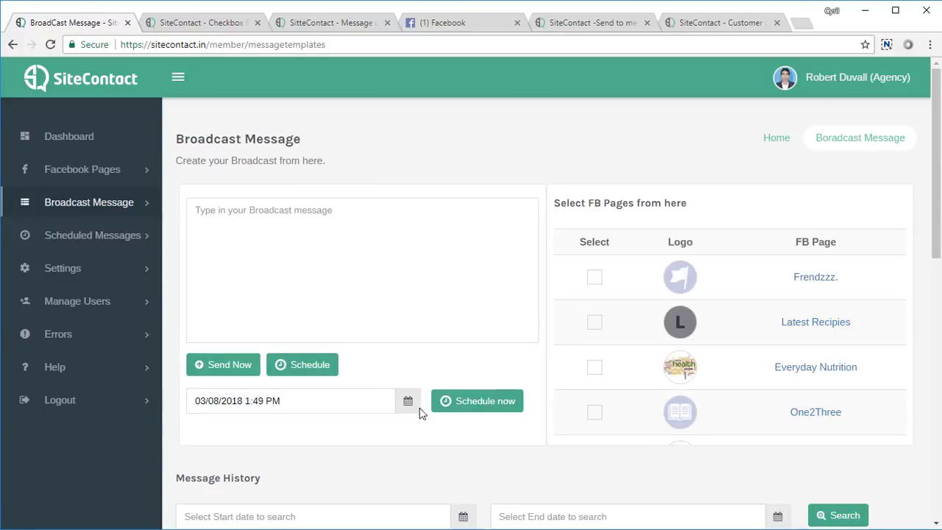
{"action": "left_click", "coordinate": [378, 397]}
{"action": "left_click", "coordinate": [322, 283]}
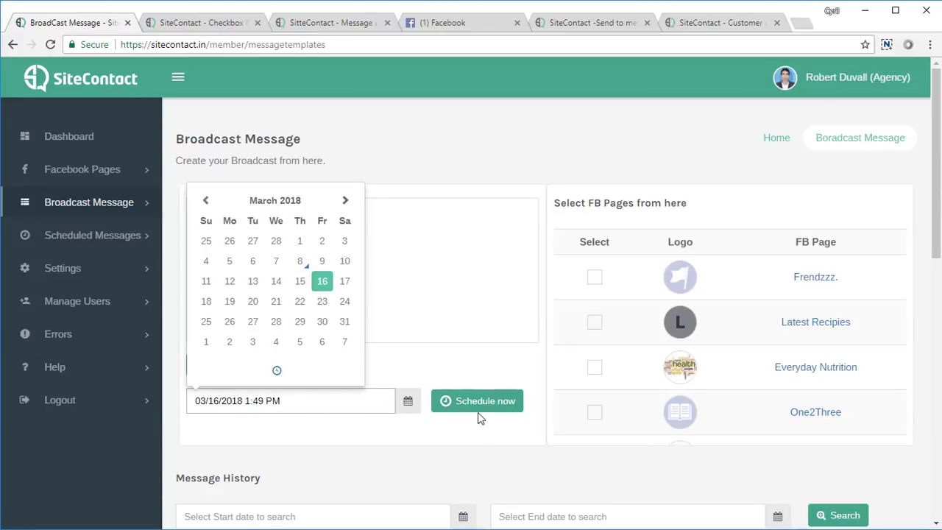
- Enter "My message" as the broadcast text and schedule it for the Frendzzz. page
{"action": "left_click", "coordinate": [437, 292]}
{"action": "type", "text": "My message"}
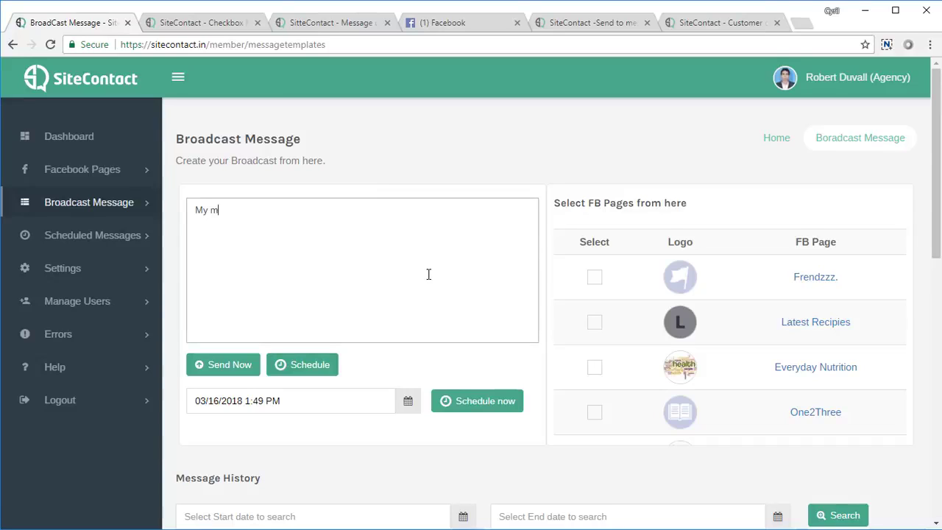
{"action": "left_click", "coordinate": [480, 403]}
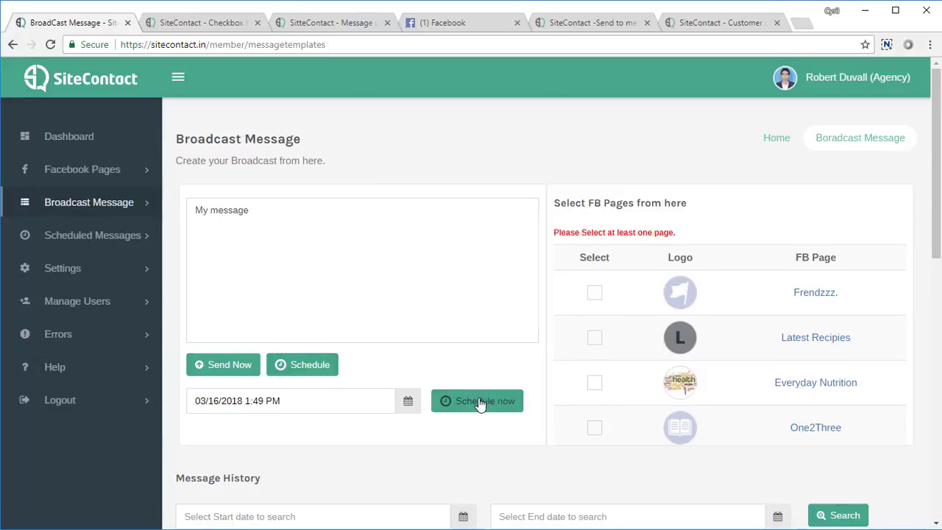
{"action": "left_click", "coordinate": [596, 295]}
{"action": "left_click", "coordinate": [479, 405]}
{"action": "left_click", "coordinate": [469, 371]}
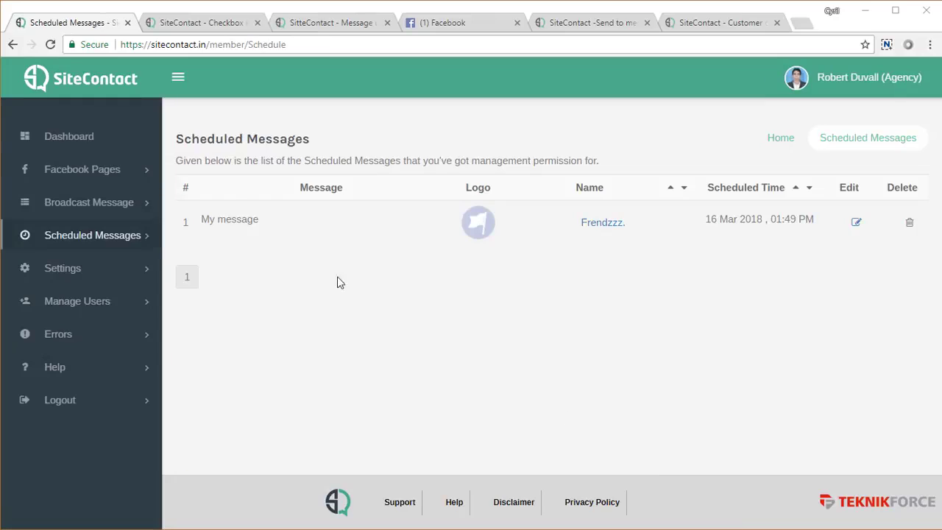
- Review the message text and scheduled time of the Frendzzz. entry in Scheduled Messages
{"action": "left_click_drag", "start_coordinate": [203, 216], "coordinate": [300, 230]}
{"action": "left_click", "coordinate": [529, 391]}
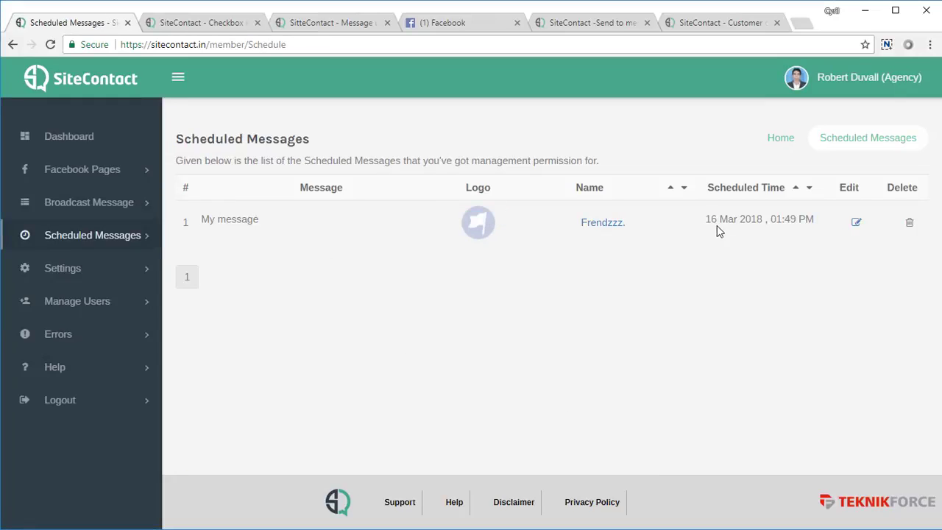
{"action": "left_click_drag", "start_coordinate": [711, 218], "coordinate": [798, 240]}
{"action": "left_click", "coordinate": [795, 218]}
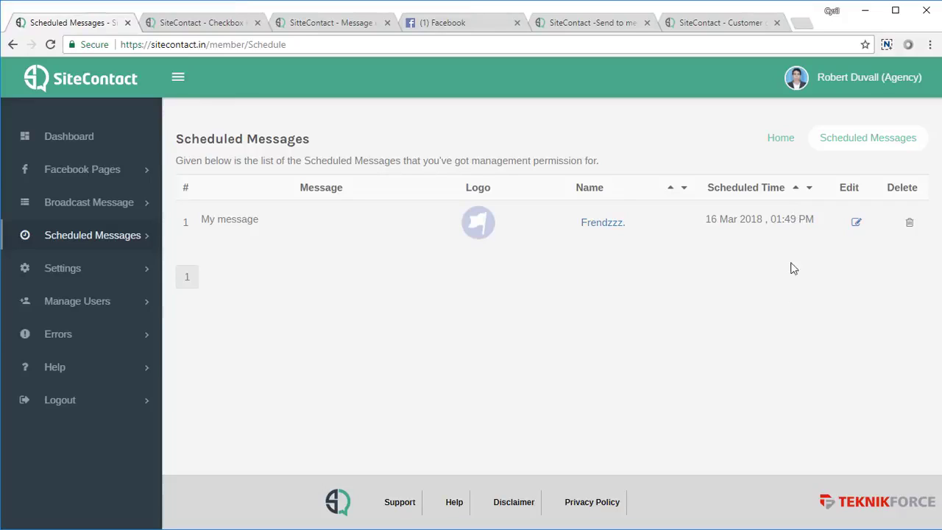